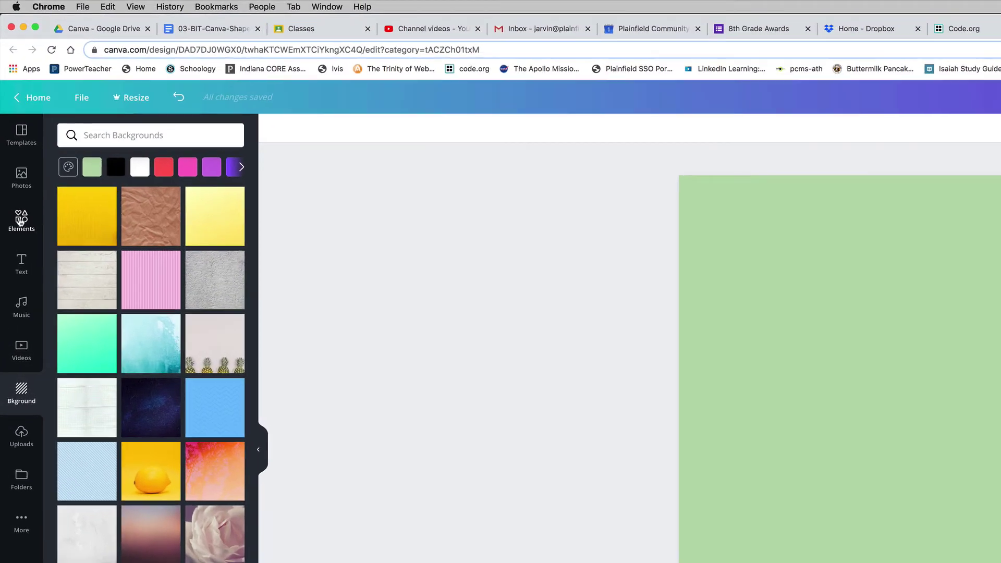
# - Browse the full set of basic shapes in the elements library and add a five-pointed star to the page
pyautogui.click(20, 221)
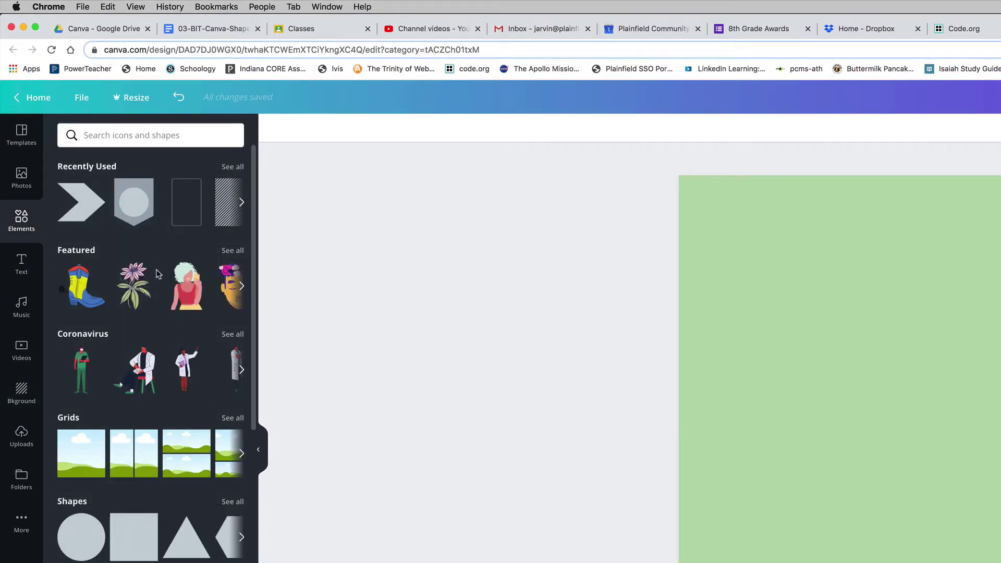
pyautogui.scroll(-5, 152, 295)
pyautogui.scroll(-1, 152, 294)
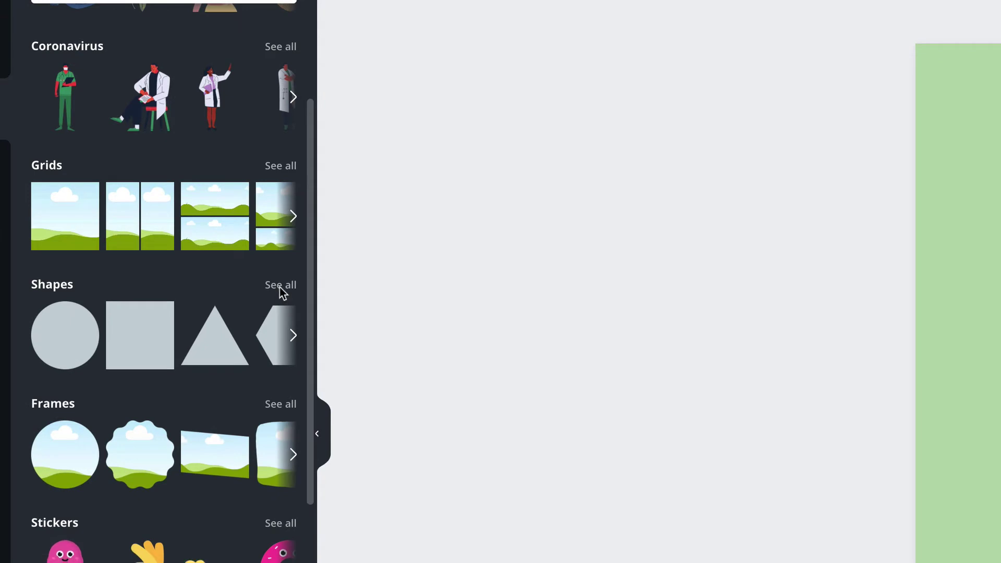
pyautogui.click(280, 286)
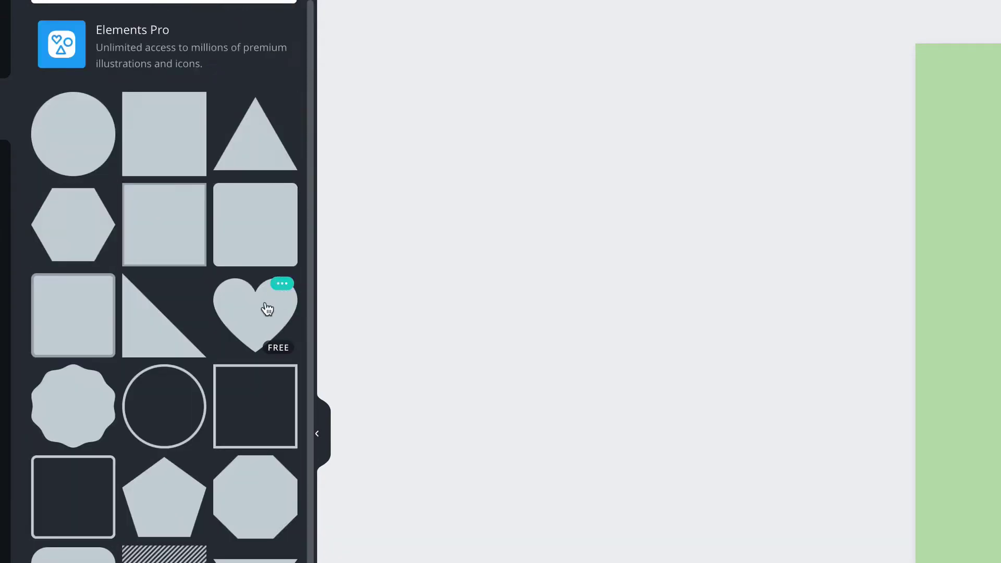
pyautogui.scroll(-10, 232, 351)
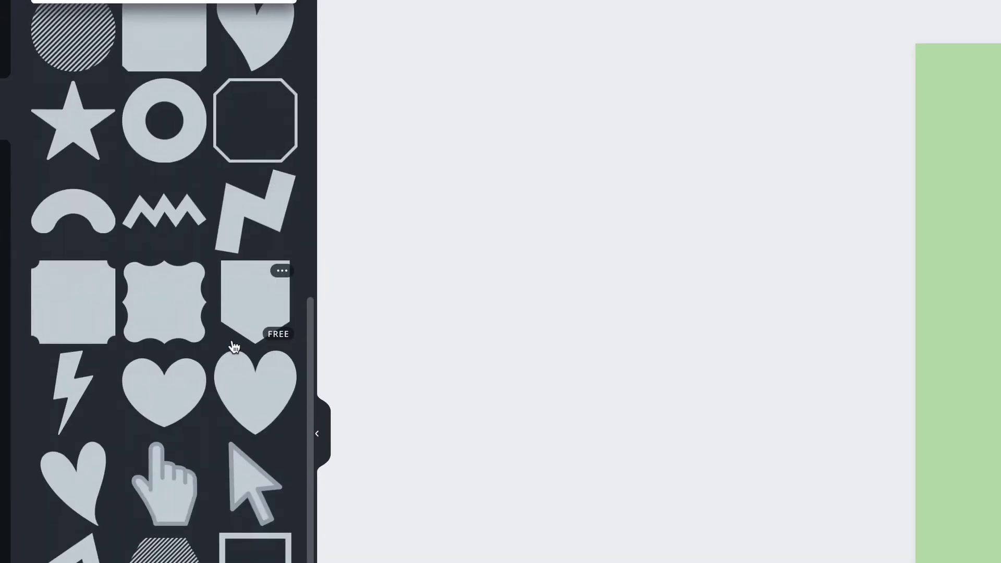
pyautogui.scroll(10, 234, 347)
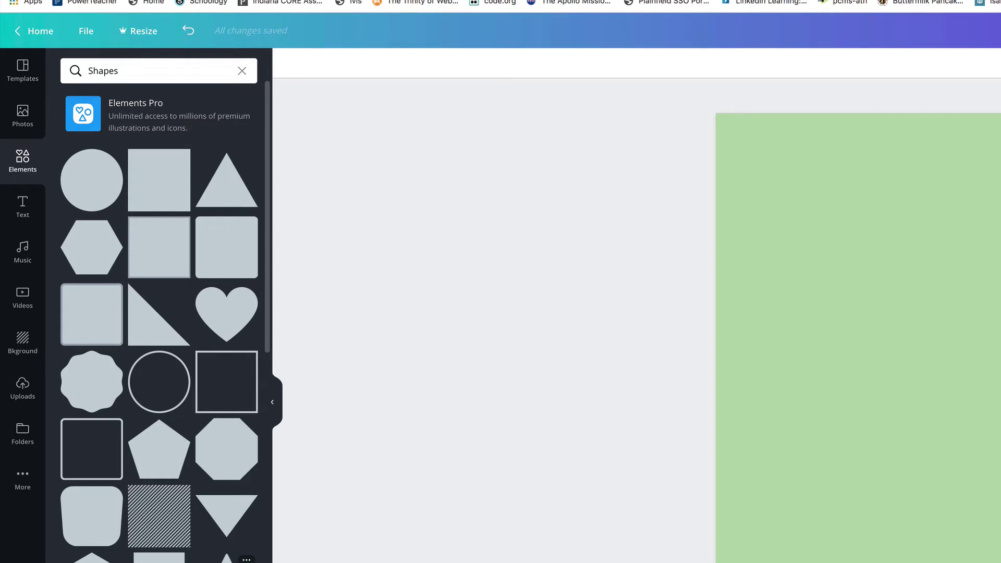
pyautogui.click(226, 557)
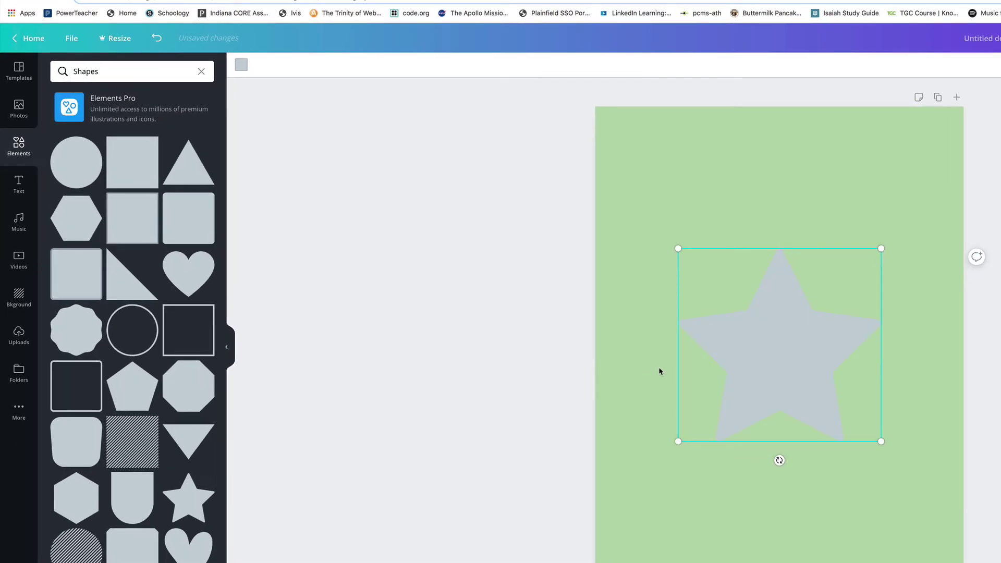
# - Shrink the star and place it in the upper-left corner of the green page
pyautogui.moveTo(782, 358); pyautogui.dragTo(752, 299)
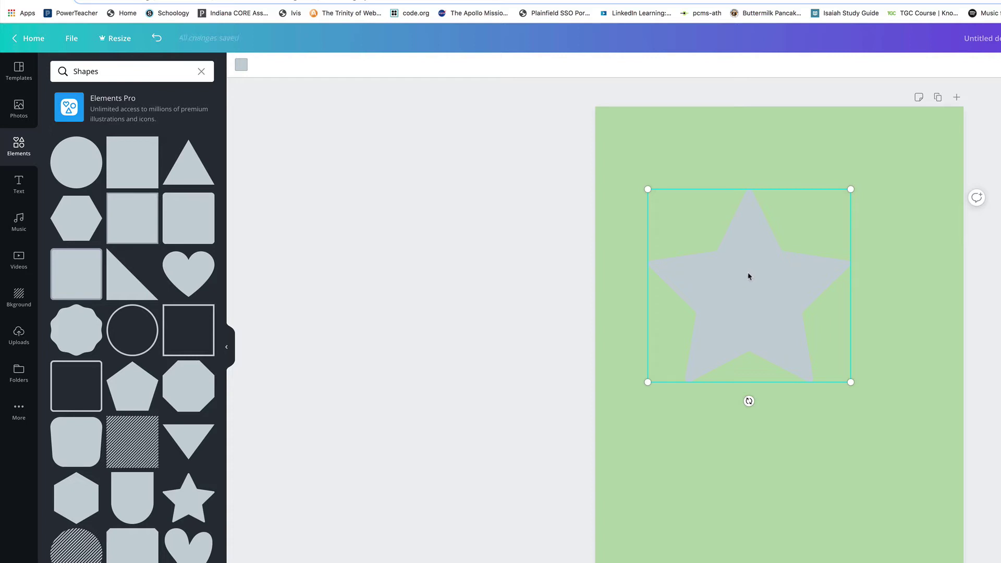
pyautogui.moveTo(850, 189); pyautogui.dragTo(751, 275)
pyautogui.moveTo(704, 303); pyautogui.dragTo(675, 189)
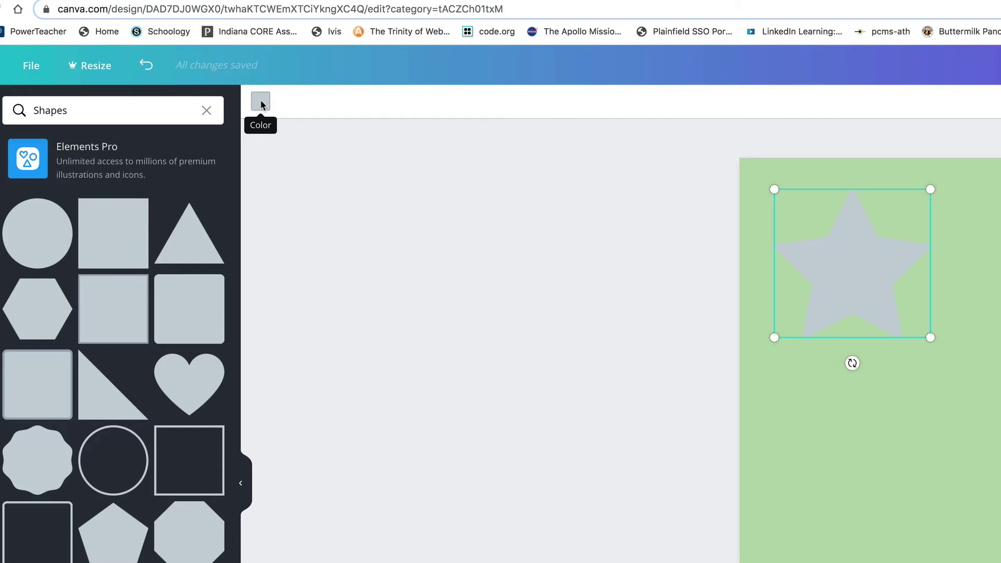
# - Recolor the star with a custom bright yellow
pyautogui.click(261, 102)
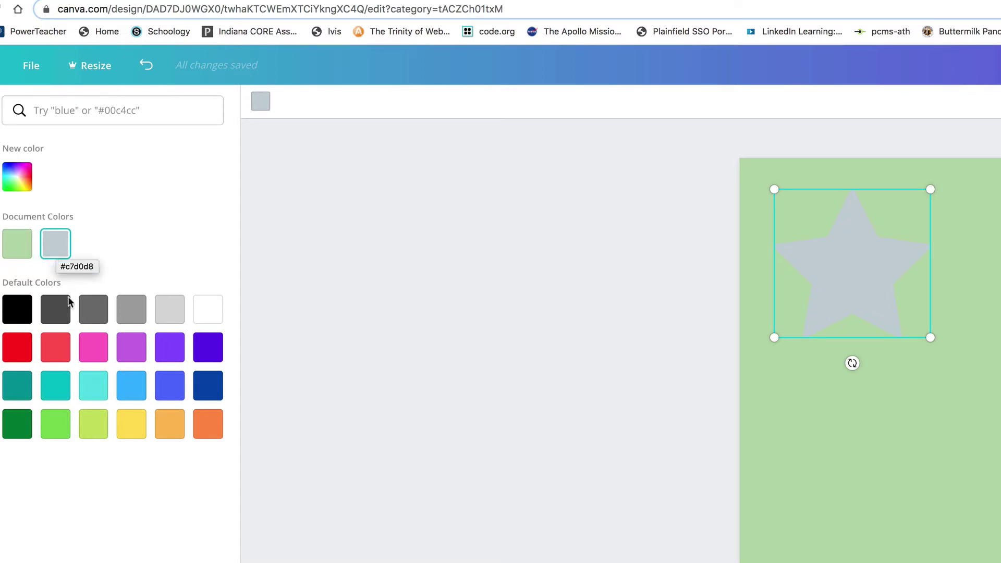
pyautogui.click(16, 181)
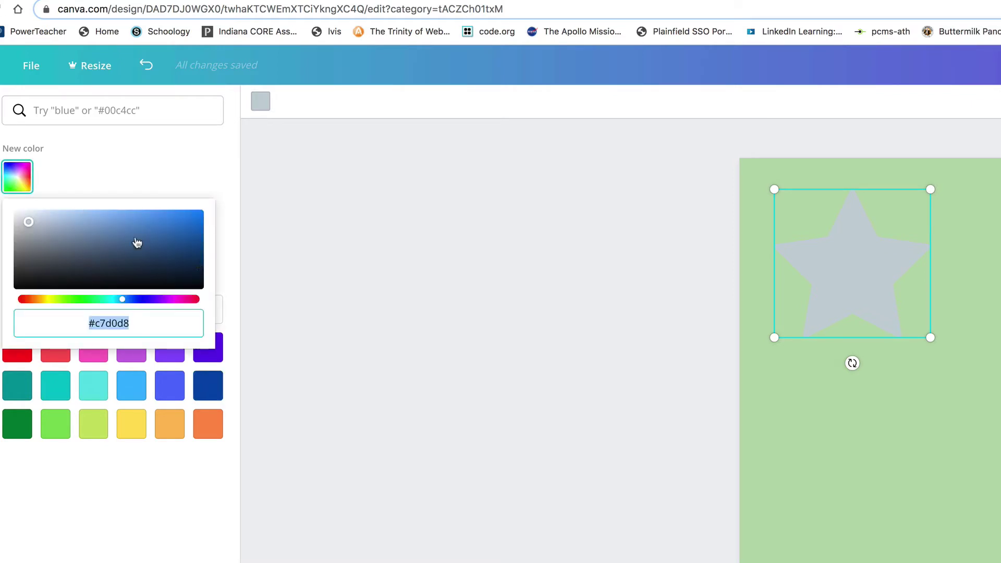
pyautogui.moveTo(76, 296); pyautogui.dragTo(53, 299)
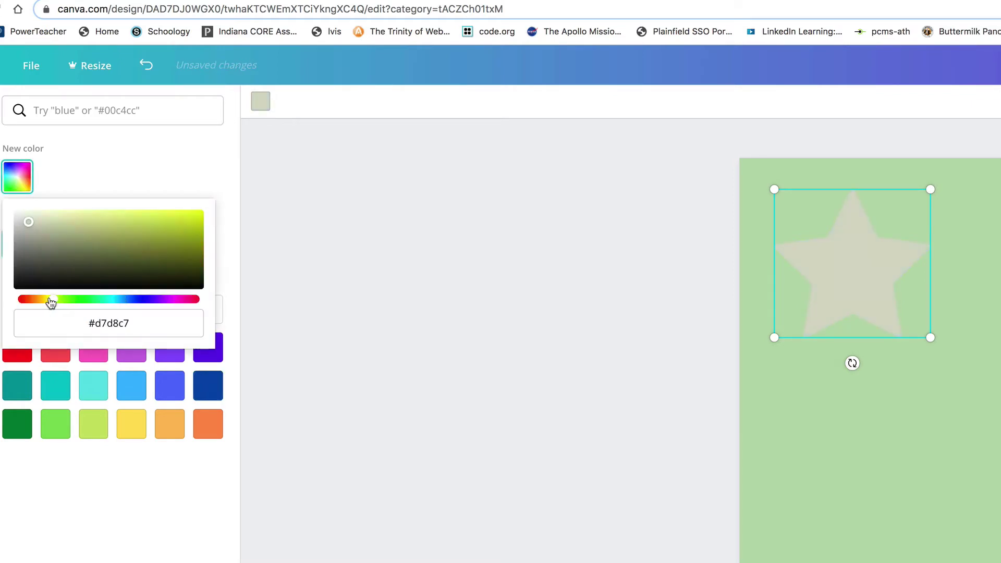
pyautogui.moveTo(112, 236); pyautogui.dragTo(174, 203)
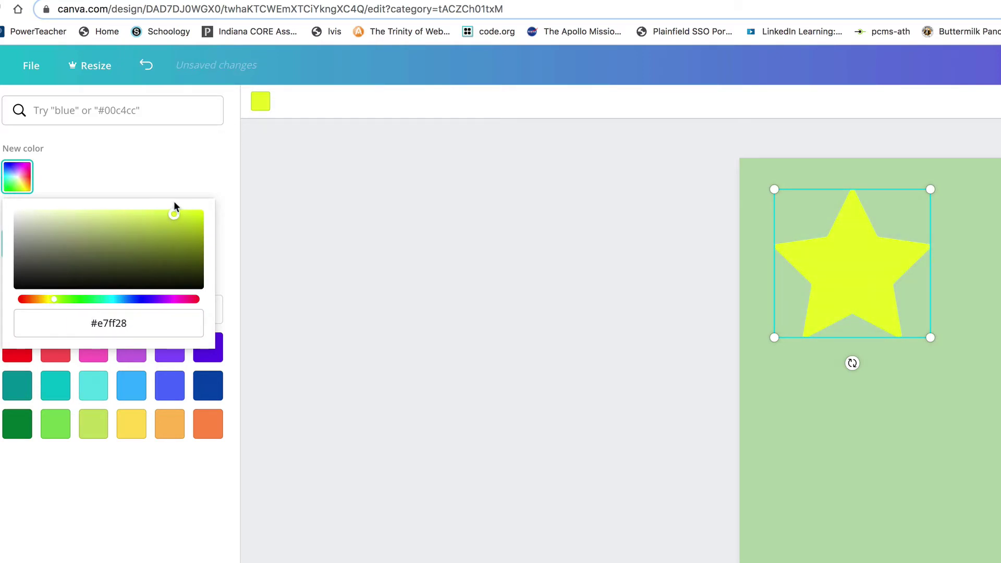
pyautogui.moveTo(60, 304); pyautogui.dragTo(50, 304)
pyautogui.press('Escape')
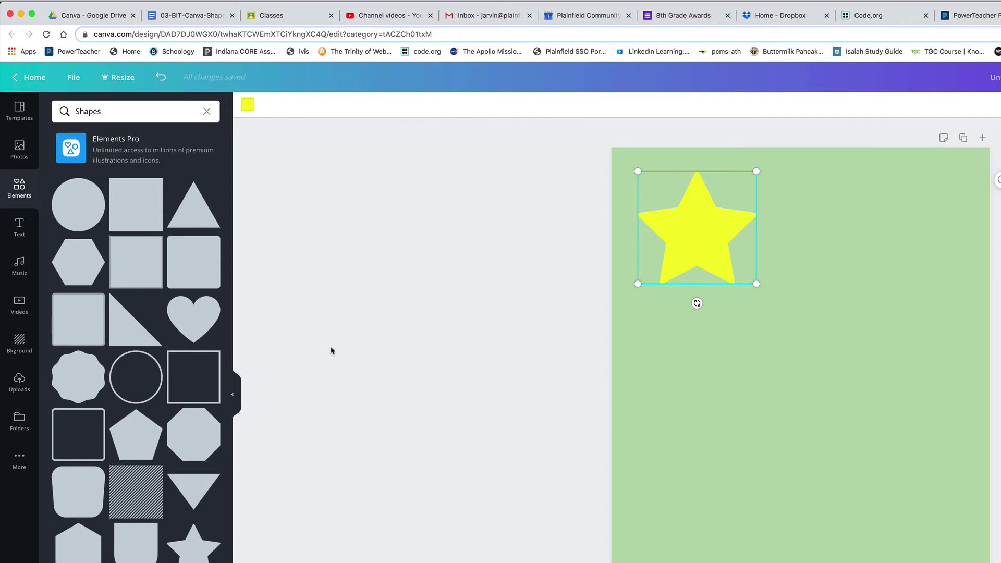
# - Add a red heart, reduced to about the star's width, directly below the star
pyautogui.click(193, 319)
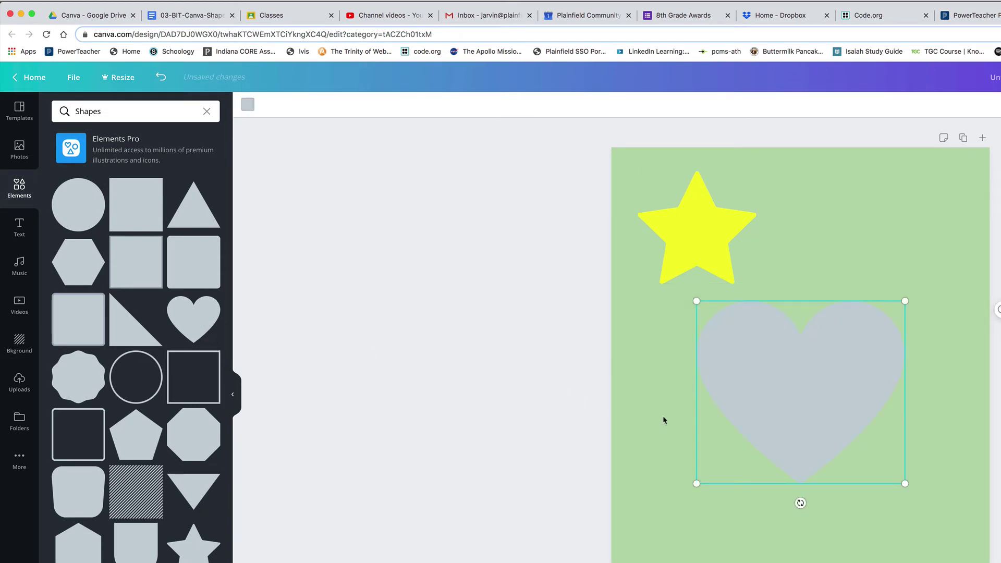
pyautogui.click(248, 105)
pyautogui.click(63, 291)
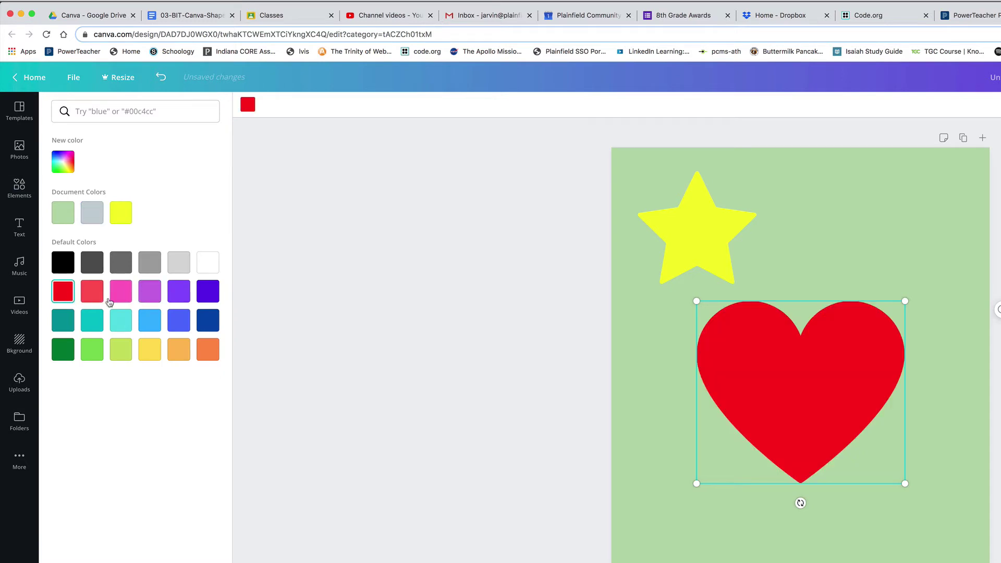
pyautogui.moveTo(903, 301); pyautogui.dragTo(816, 381)
pyautogui.moveTo(754, 434); pyautogui.dragTo(697, 379)
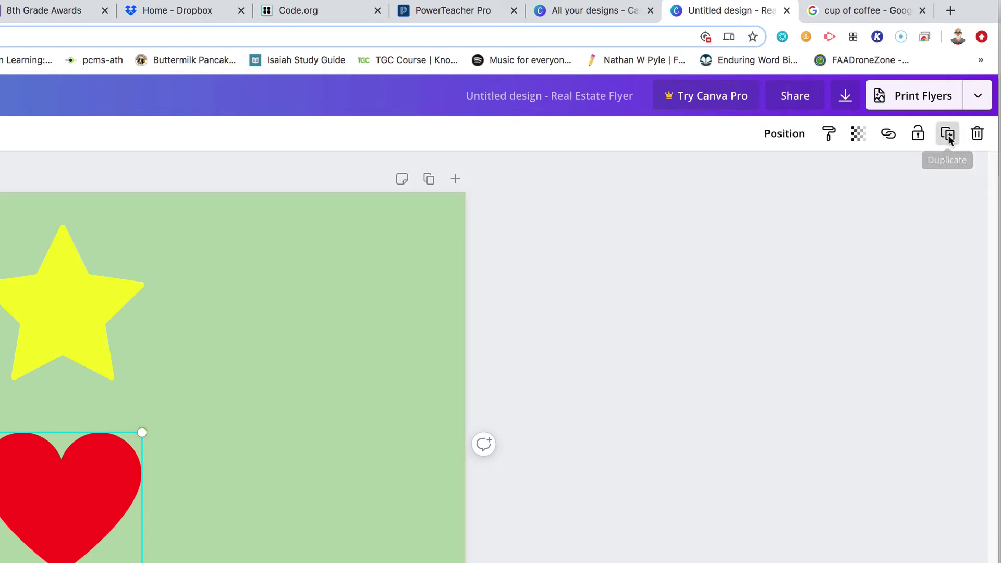
# - Duplicate the red heart and place the copy level with the original near the page's right edge
pyautogui.click(949, 136)
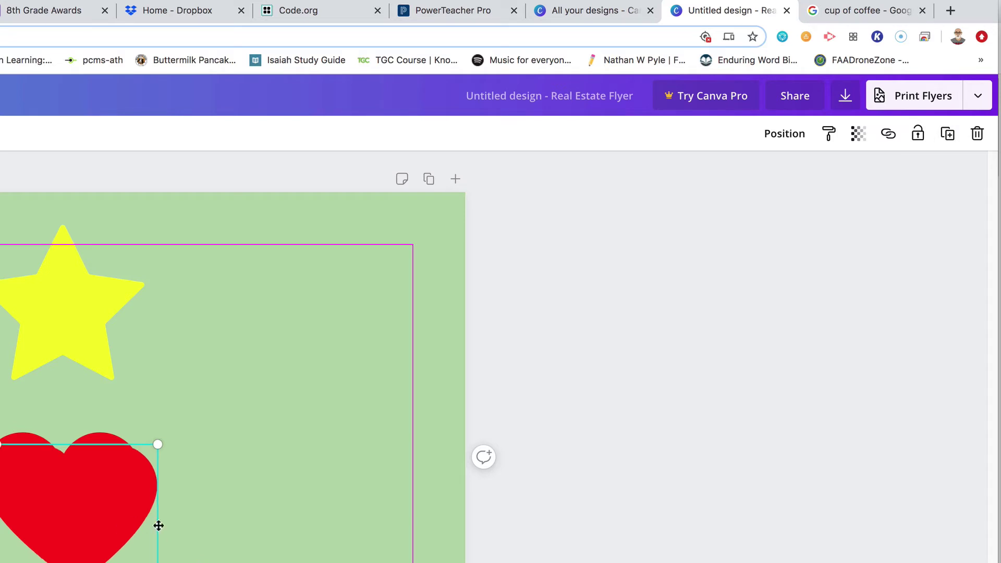
pyautogui.moveTo(156, 525); pyautogui.dragTo(382, 511)
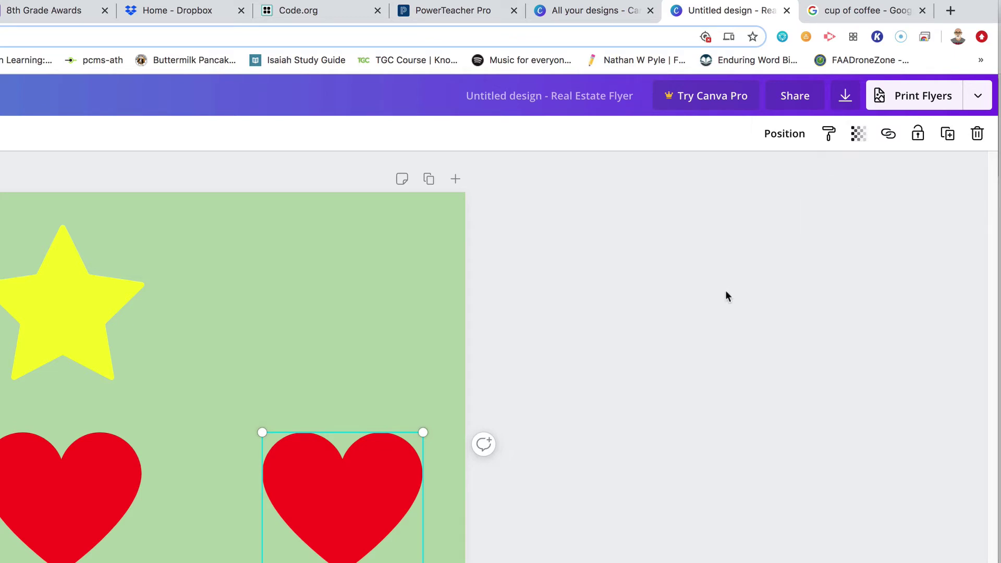
# - Set the duplicated heart's transparency to 32 and overlap it with the yellow star
pyautogui.click(857, 136)
pyautogui.moveTo(816, 174); pyautogui.dragTo(752, 187)
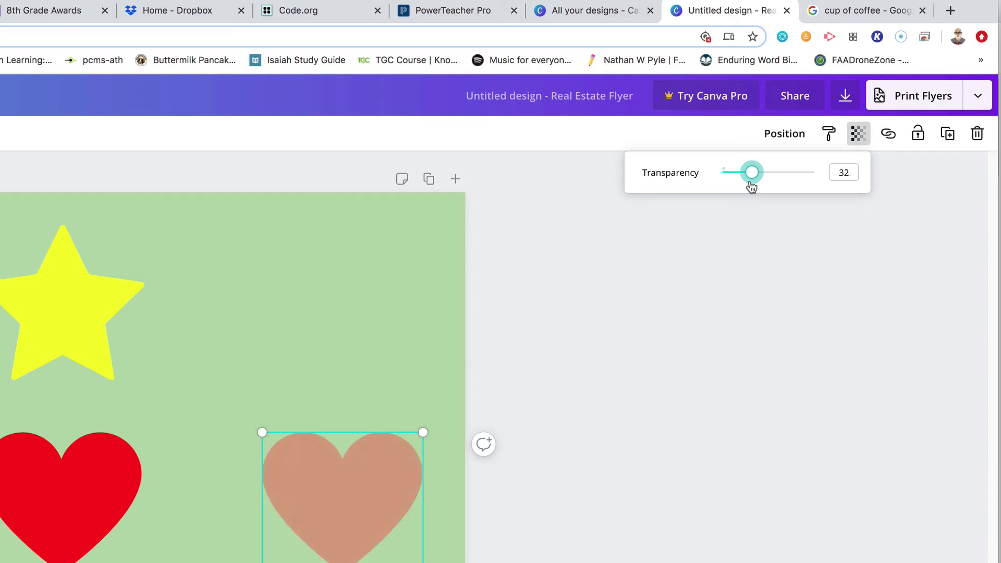
pyautogui.moveTo(368, 521); pyautogui.dragTo(163, 385)
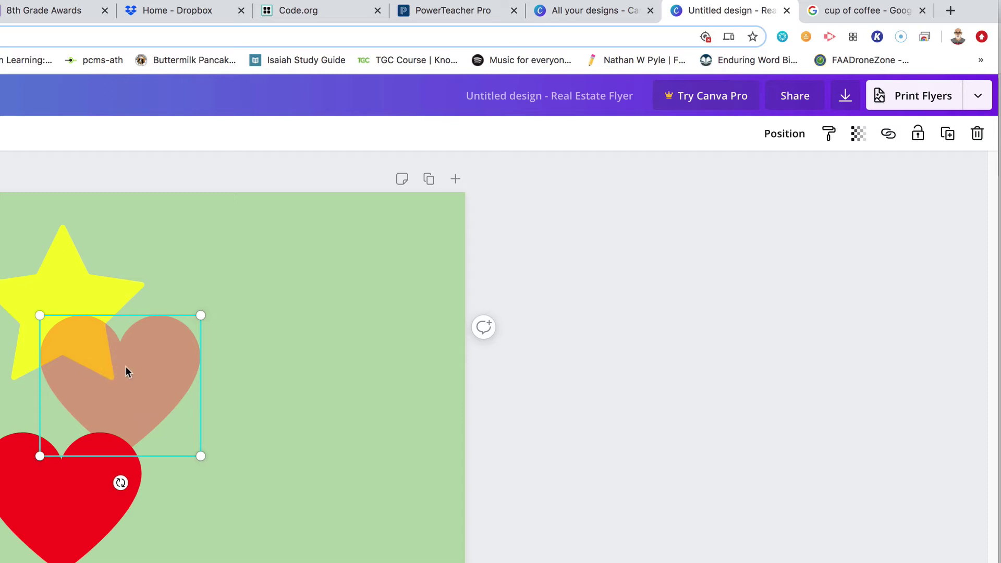
# - Return the faded heart to its place level with the other heart and restore its full opacity
pyautogui.moveTo(126, 368); pyautogui.dragTo(356, 487)
pyautogui.click(858, 134)
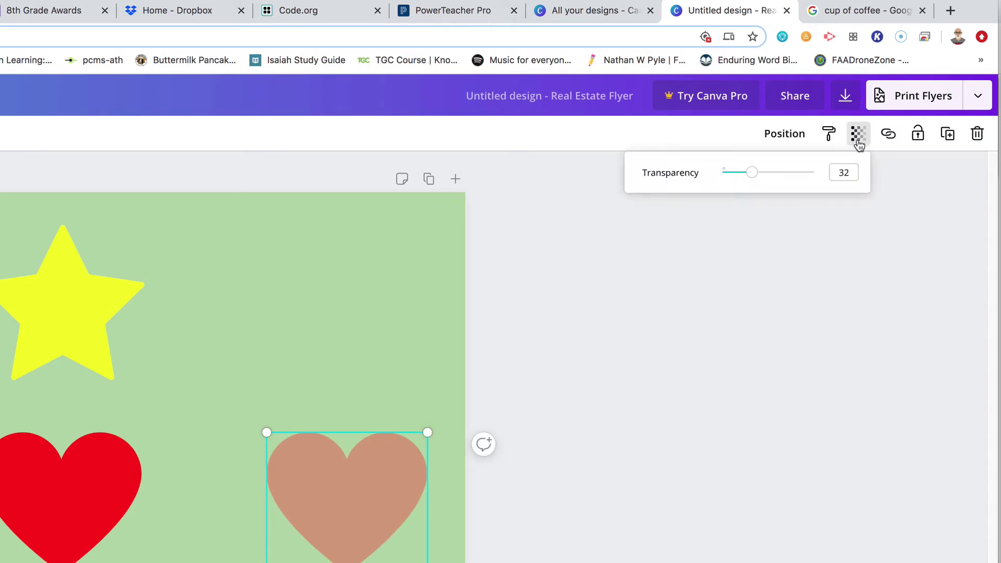
pyautogui.moveTo(756, 173); pyautogui.dragTo(834, 181)
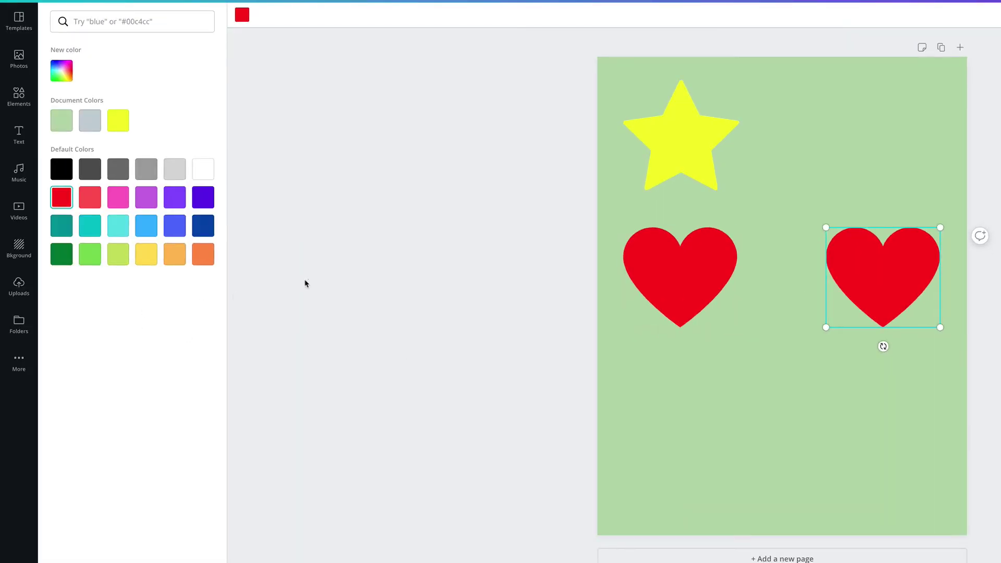
# - Add the ornate square shape with wavy edges, shrunk to about half the page width, below the hearts
pyautogui.click(305, 283)
pyautogui.scroll(-3, 162, 503)
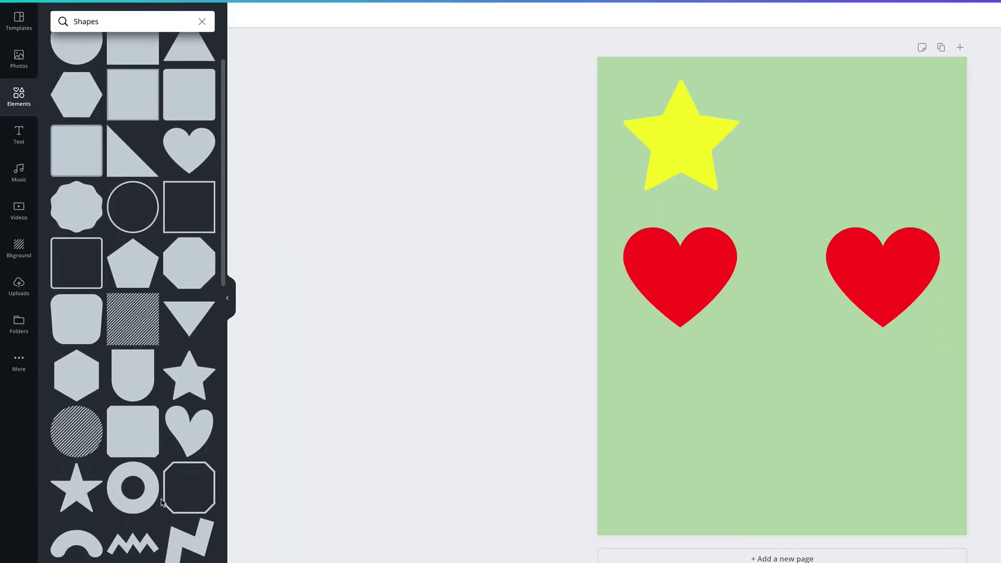
pyautogui.scroll(-4, 161, 504)
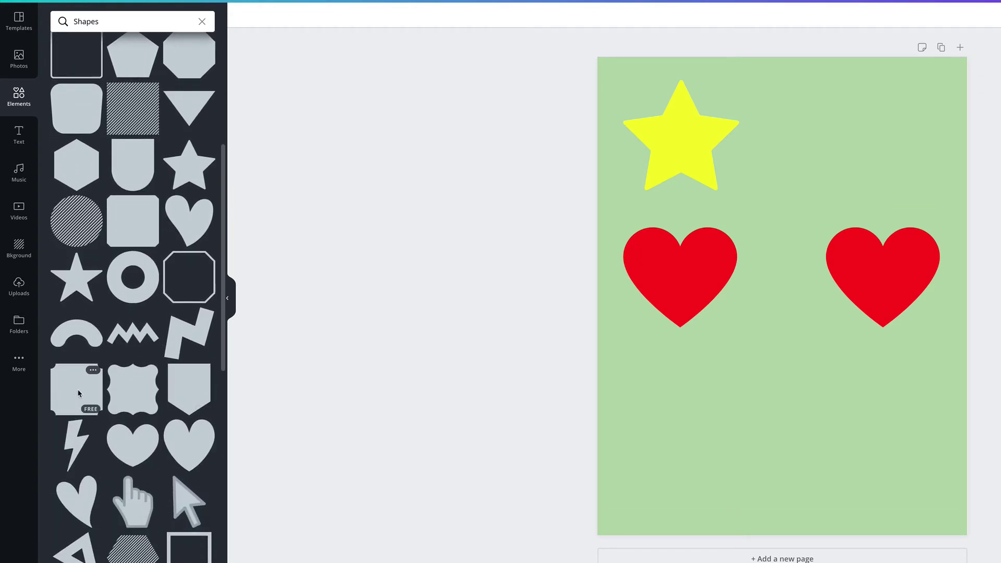
pyautogui.moveTo(130, 393)
pyautogui.mouseDown()
pyautogui.moveTo(572, 453)
pyautogui.moveTo(780, 405)
pyautogui.moveTo(744, 424)
pyautogui.mouseUp()
pyautogui.moveTo(803, 461); pyautogui.dragTo(748, 324)
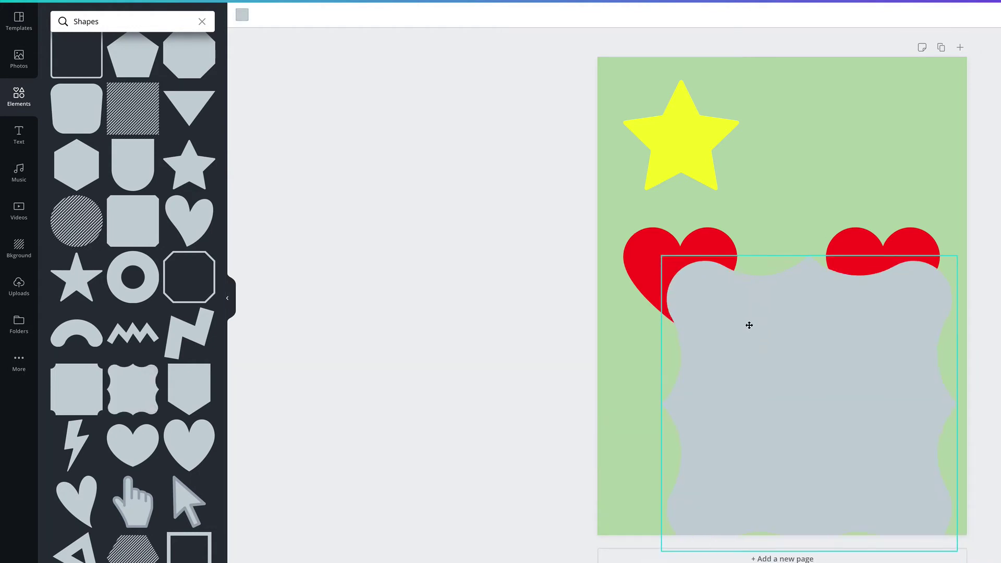
pyautogui.moveTo(946, 261); pyautogui.dragTo(860, 383)
pyautogui.moveTo(753, 469)
pyautogui.mouseDown()
pyautogui.moveTo(768, 421)
pyautogui.moveTo(769, 433)
pyautogui.mouseUp()
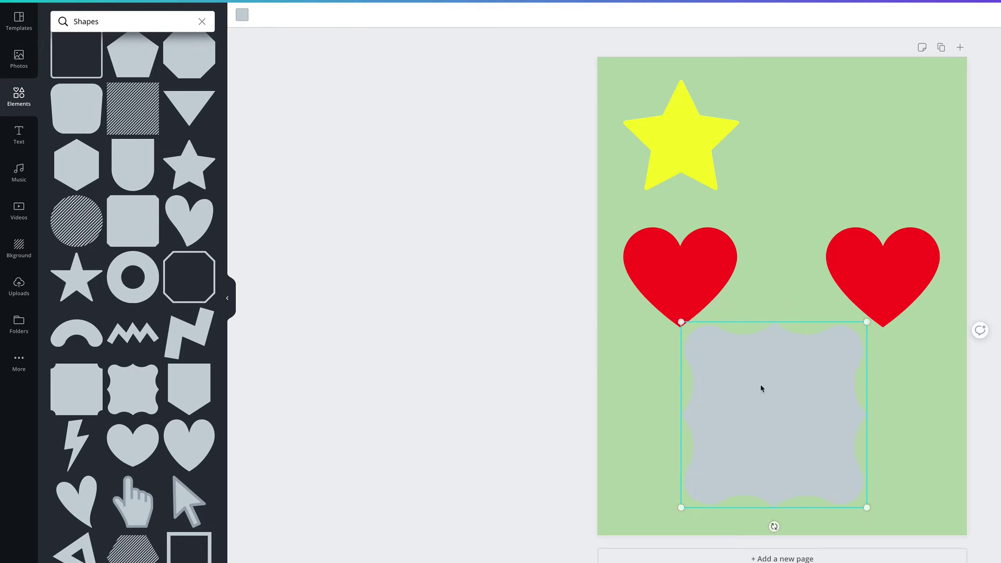
# - Shift both hearts up, bring the right one slightly inward, and nudge the ornate square to fit beneath them
pyautogui.moveTo(699, 279)
pyautogui.mouseDown()
pyautogui.moveTo(686, 255)
pyautogui.moveTo(699, 257)
pyautogui.mouseUp()
pyautogui.moveTo(884, 269); pyautogui.dragTo(865, 240)
pyautogui.moveTo(762, 463); pyautogui.dragTo(757, 458)
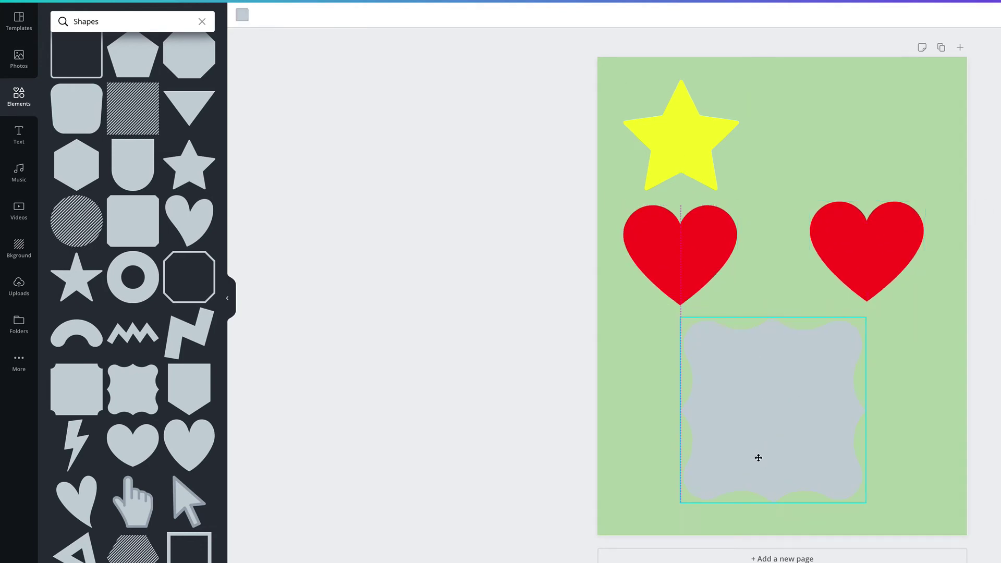
# - Recolor the ornate square with the darkest orange from the default colors
pyautogui.click(241, 16)
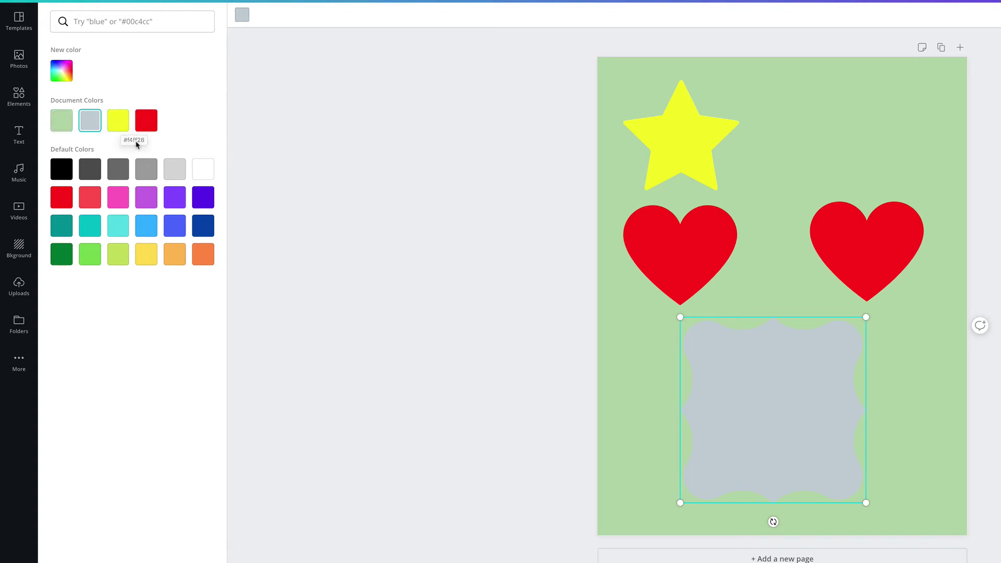
pyautogui.click(203, 254)
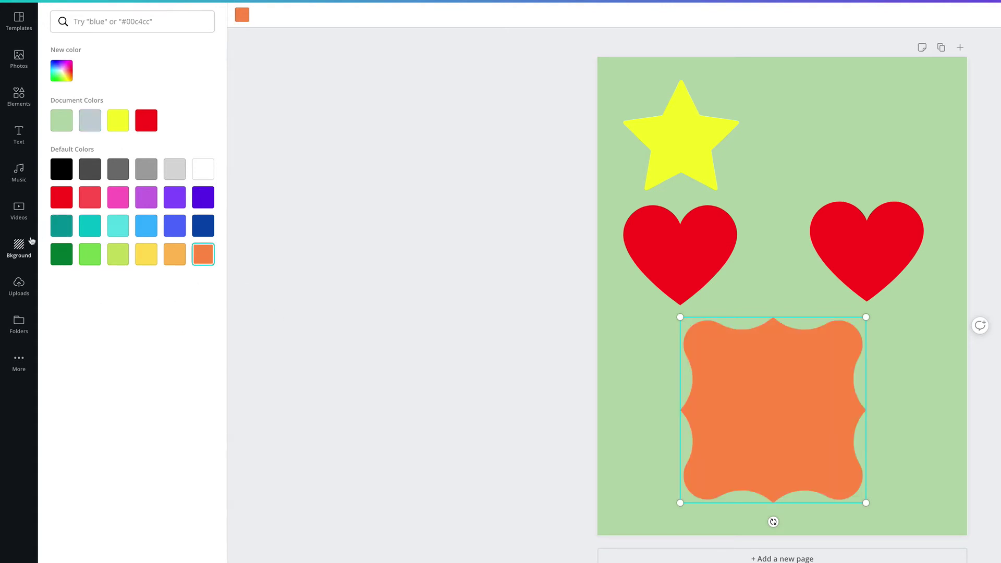
pyautogui.press('Escape')
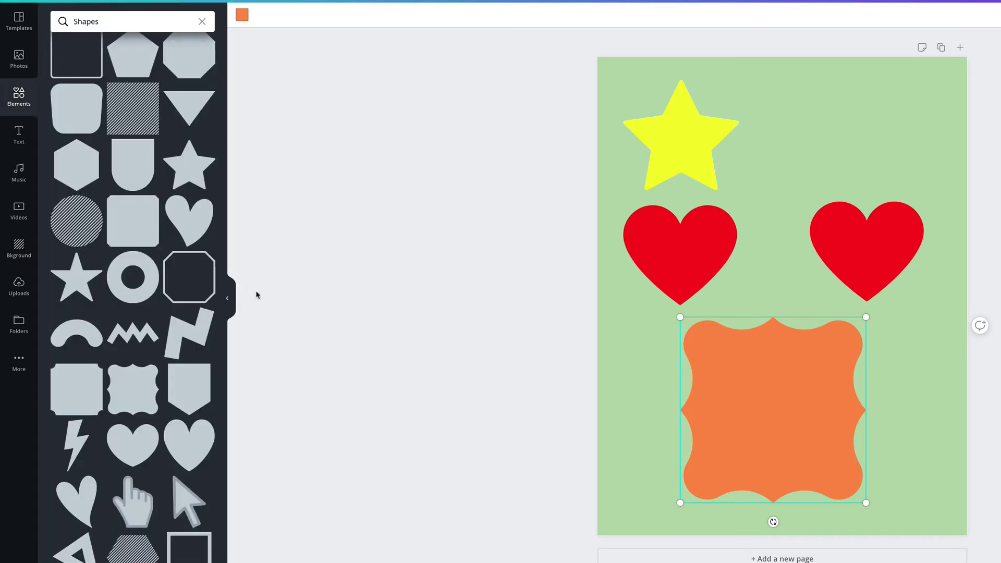
# - Add a lightning bolt shape, shrink it and center it inside the orange ornate square
pyautogui.click(77, 447)
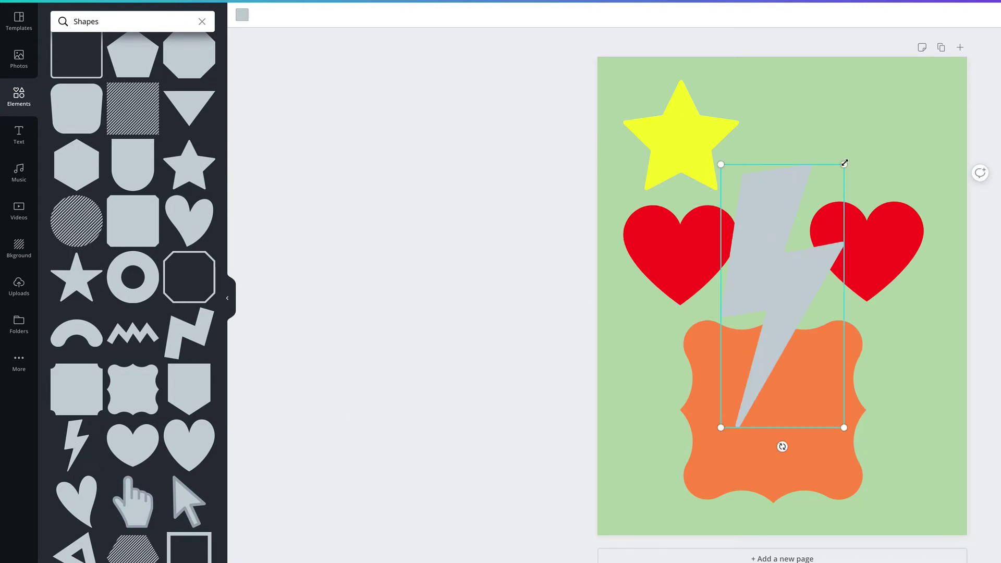
pyautogui.moveTo(845, 164); pyautogui.dragTo(793, 273)
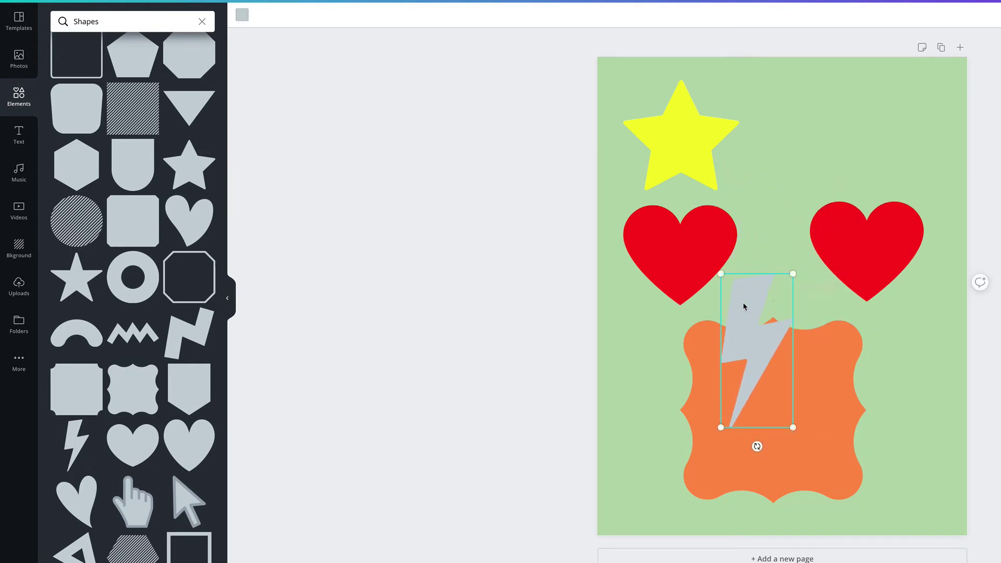
pyautogui.moveTo(744, 306); pyautogui.dragTo(762, 366)
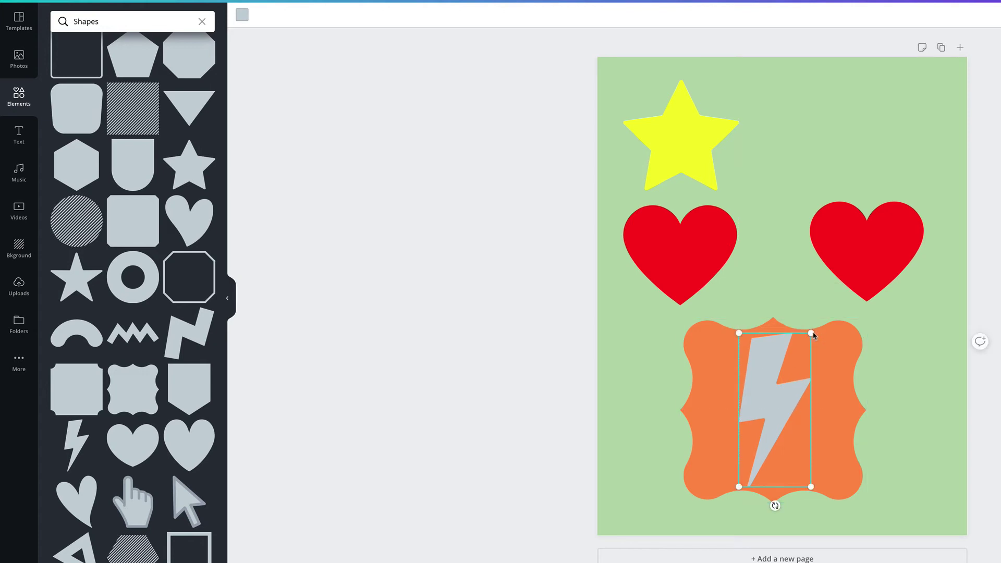
pyautogui.moveTo(812, 334); pyautogui.dragTo(792, 367)
pyautogui.moveTo(762, 412); pyautogui.dragTo(770, 396)
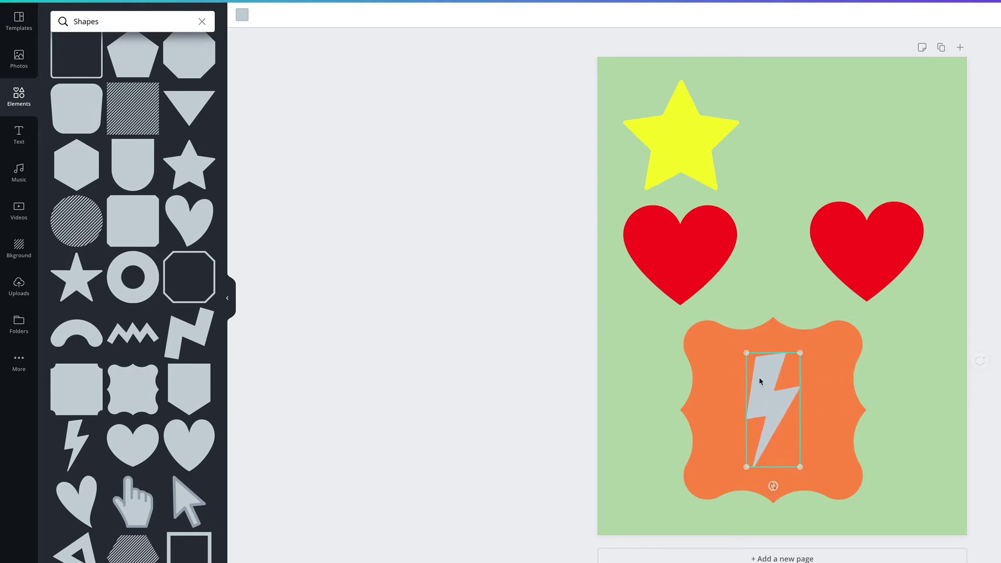
# - Recolor the lightning bolt with the dark blue from the default colors and enlarge it to nearly fill the ornate square's height
pyautogui.click(242, 15)
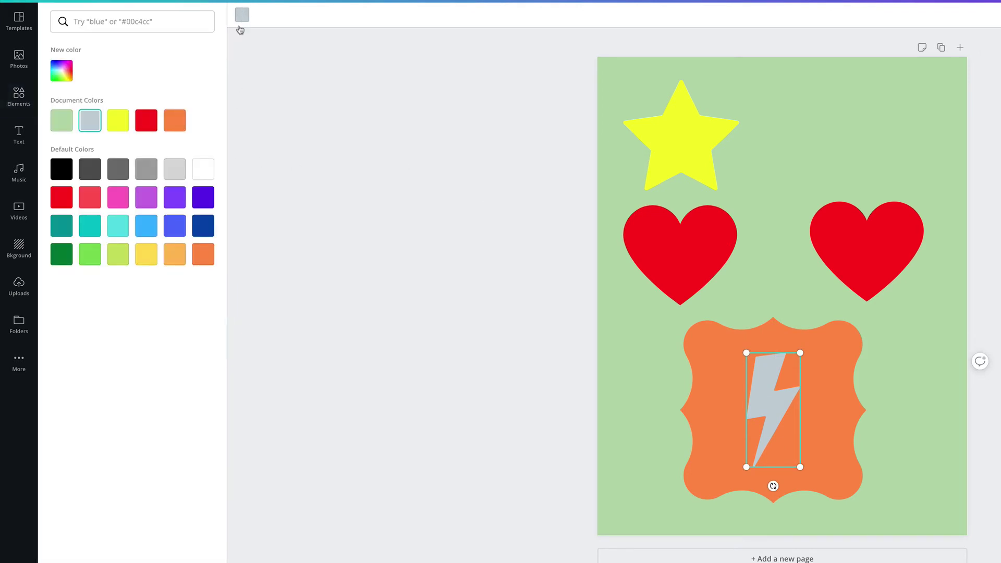
pyautogui.click(203, 225)
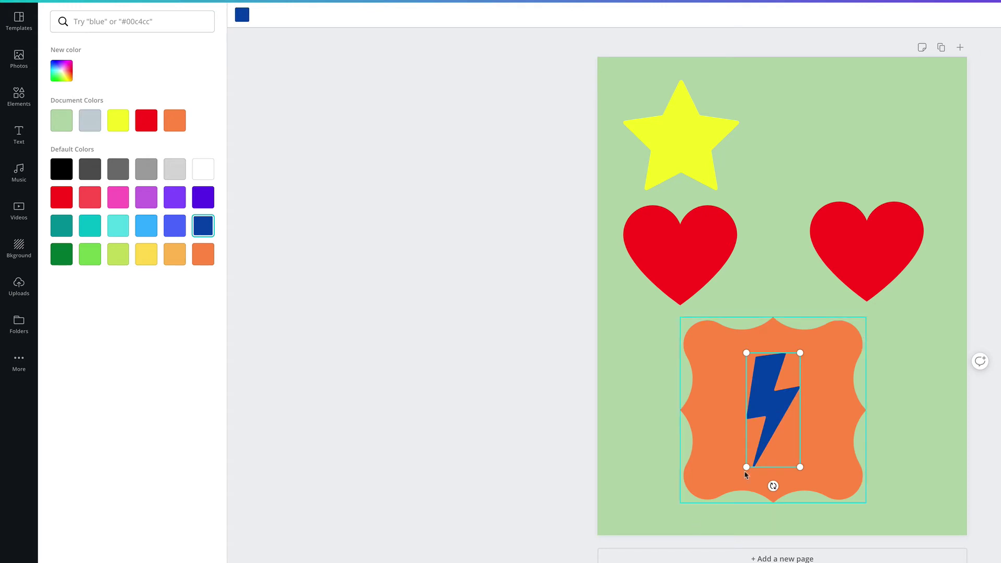
pyautogui.moveTo(746, 467); pyautogui.dragTo(735, 472)
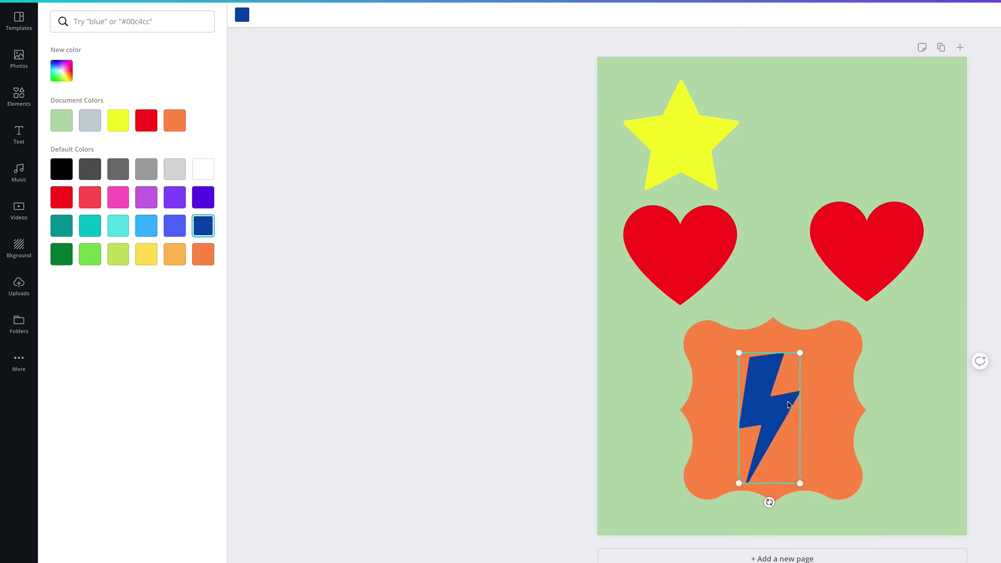
pyautogui.moveTo(801, 352); pyautogui.dragTo(808, 337)
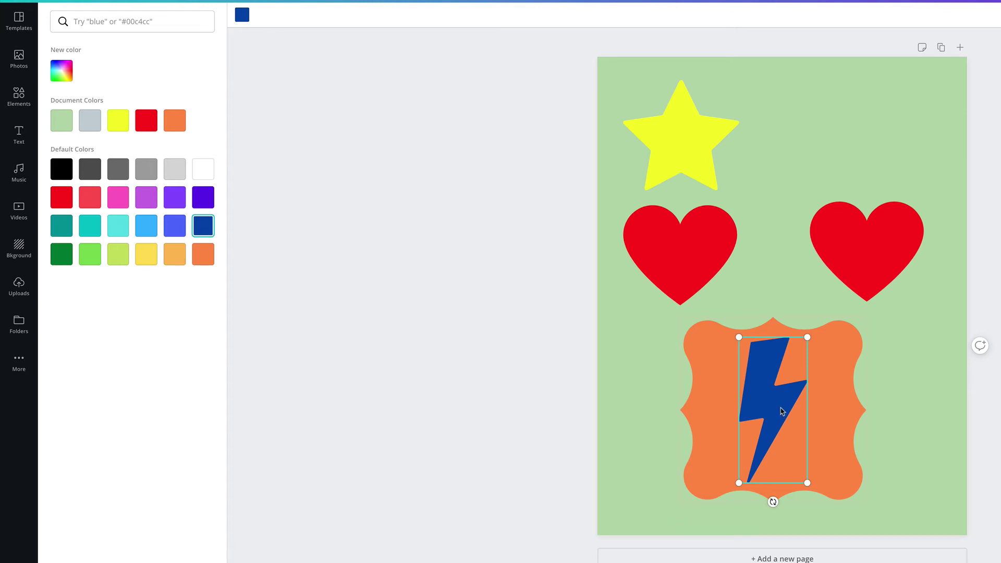
# - Send the blue lightning bolt one layer backward, behind the orange ornate square
pyautogui.rightClick(781, 411)
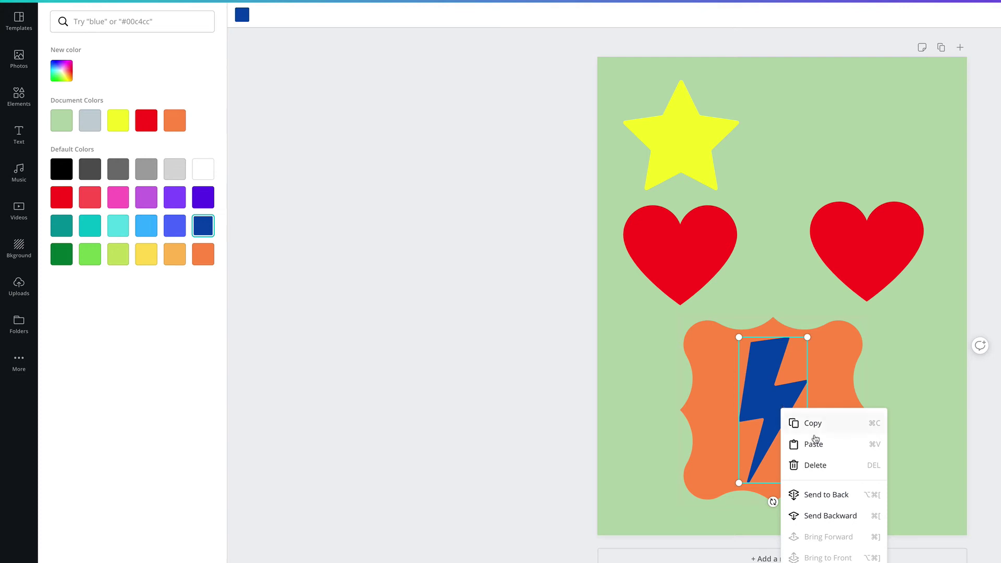
pyautogui.click(826, 517)
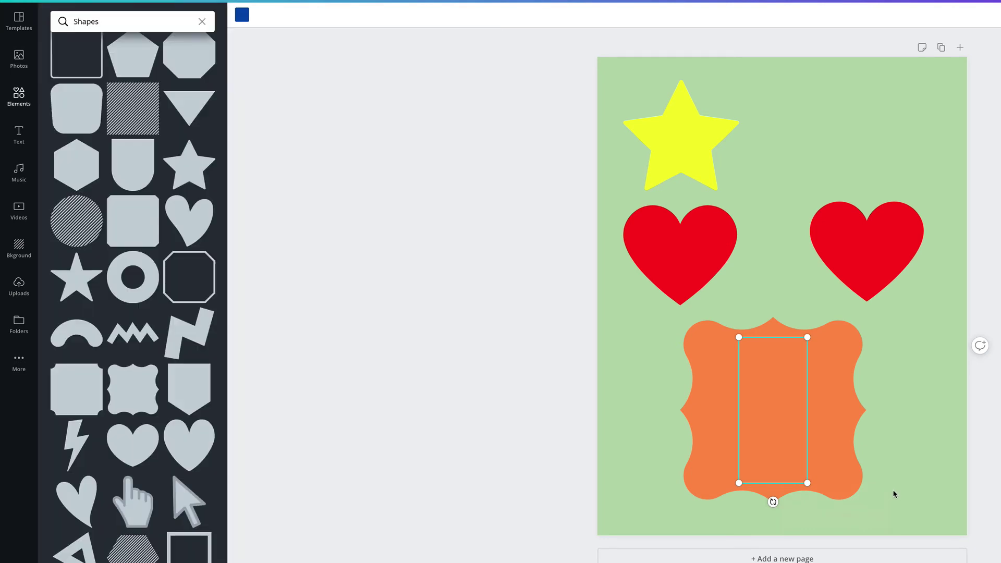
pyautogui.click(897, 486)
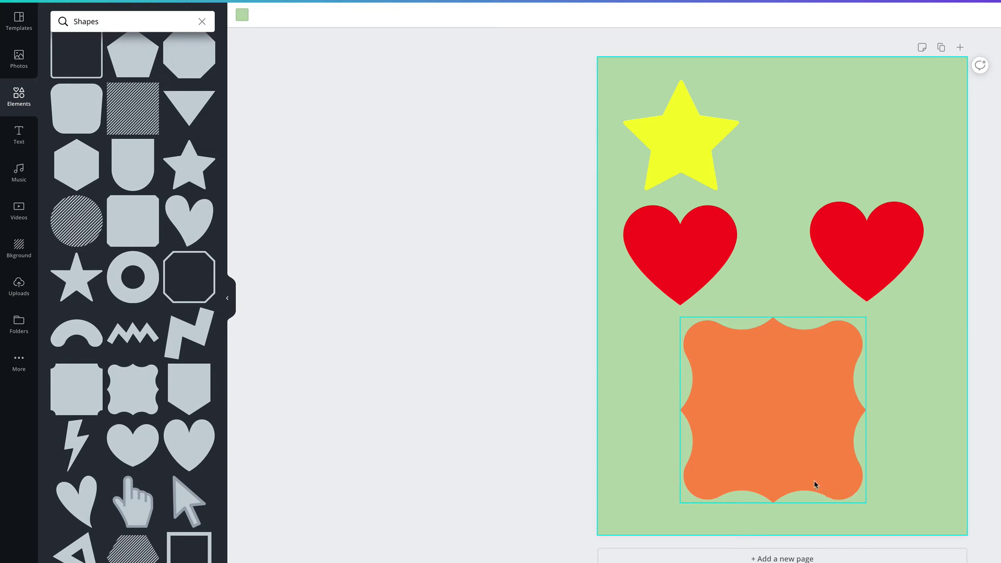
# - Move the ornate square aside to uncover the lightning bolt, return it over the bolt, and send the square one layer backward
pyautogui.moveTo(821, 476); pyautogui.dragTo(681, 482)
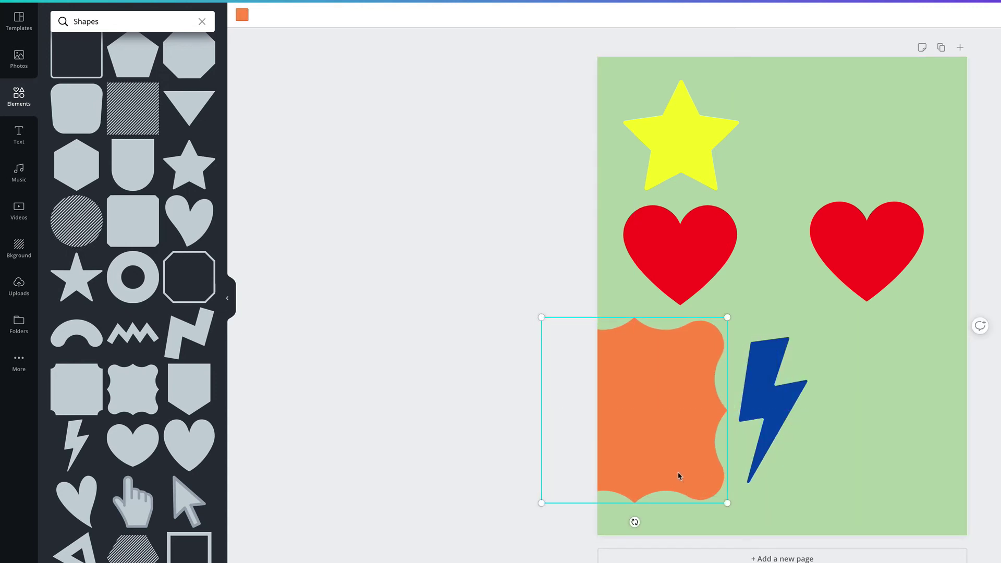
pyautogui.moveTo(680, 476); pyautogui.dragTo(817, 473)
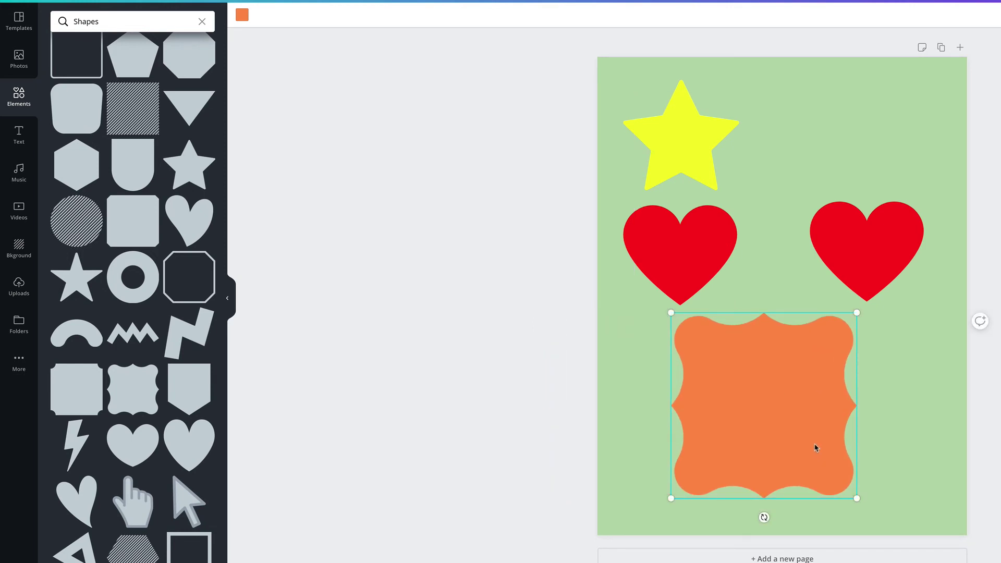
pyautogui.rightClick(809, 422)
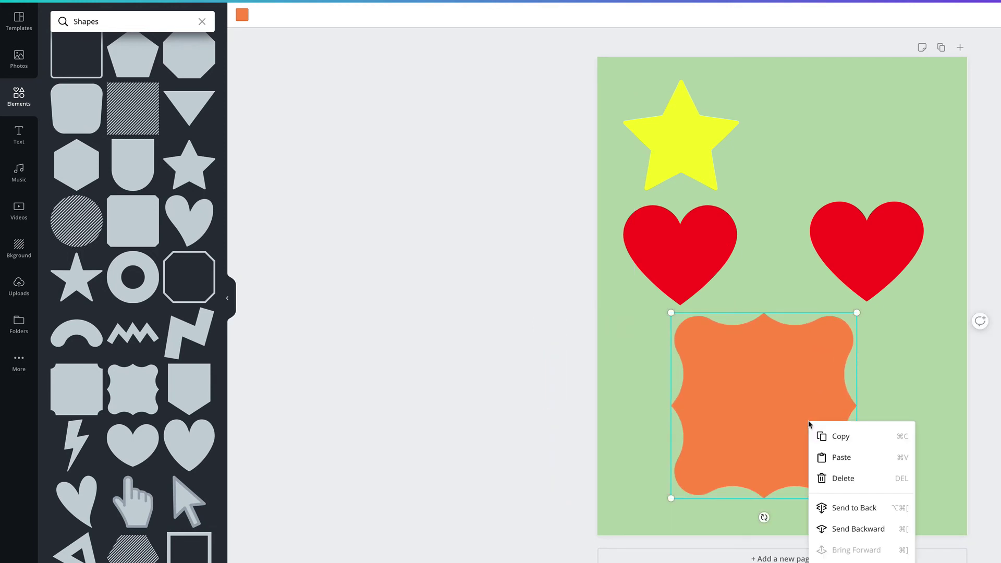
pyautogui.click(855, 529)
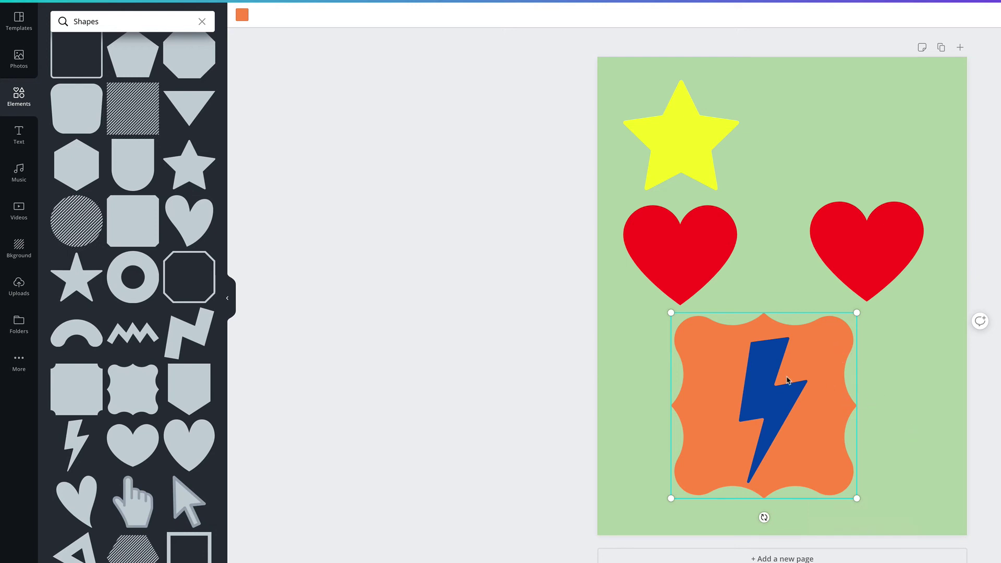
# - Add the circle shape with a thick ring border, shrink it to about a third of the page width, and place it above the right heart
pyautogui.scroll(-1, 162, 413)
pyautogui.scroll(-5, 162, 414)
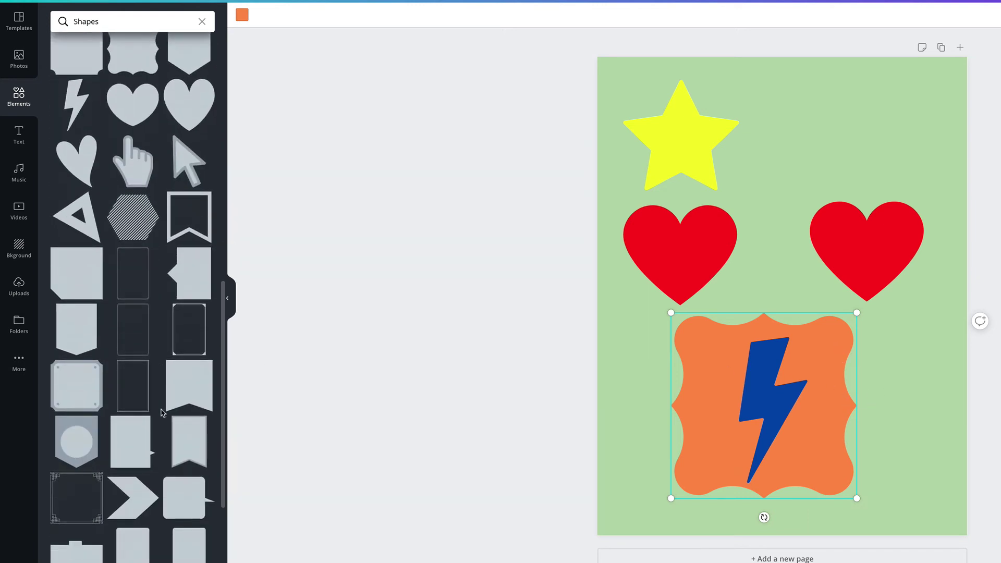
pyautogui.scroll(1, 161, 414)
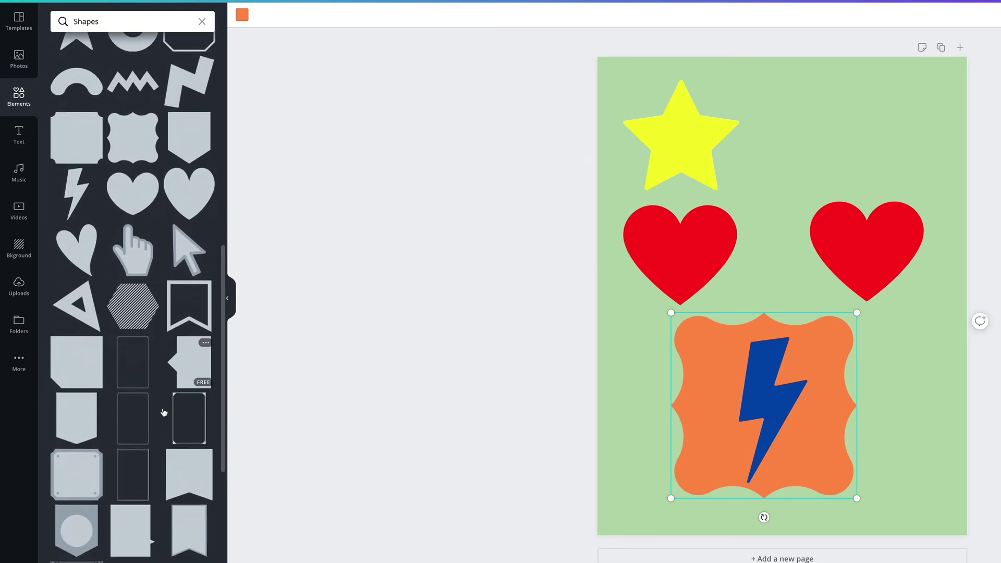
pyautogui.scroll(-10, 163, 413)
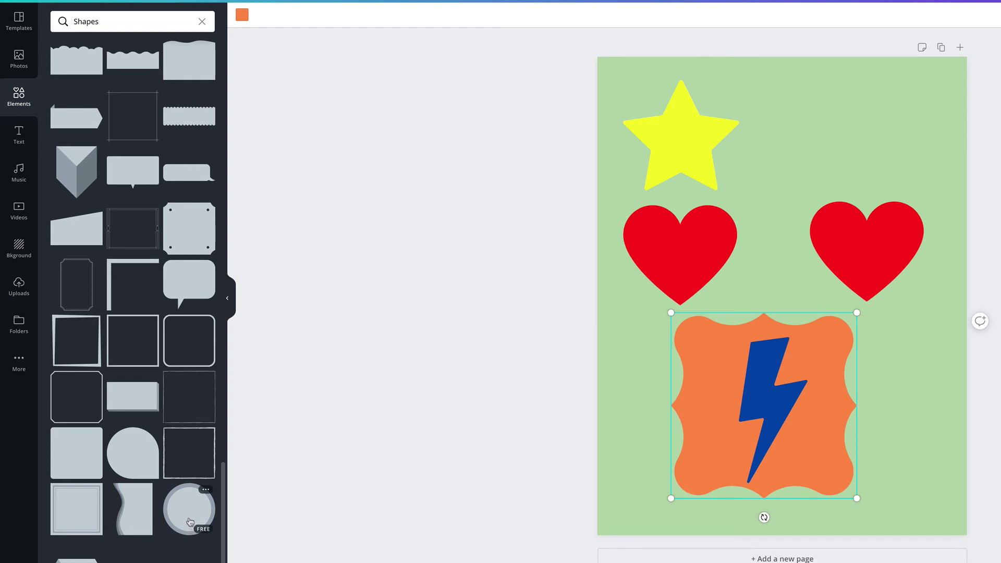
pyautogui.click(190, 521)
pyautogui.moveTo(772, 334); pyautogui.dragTo(791, 307)
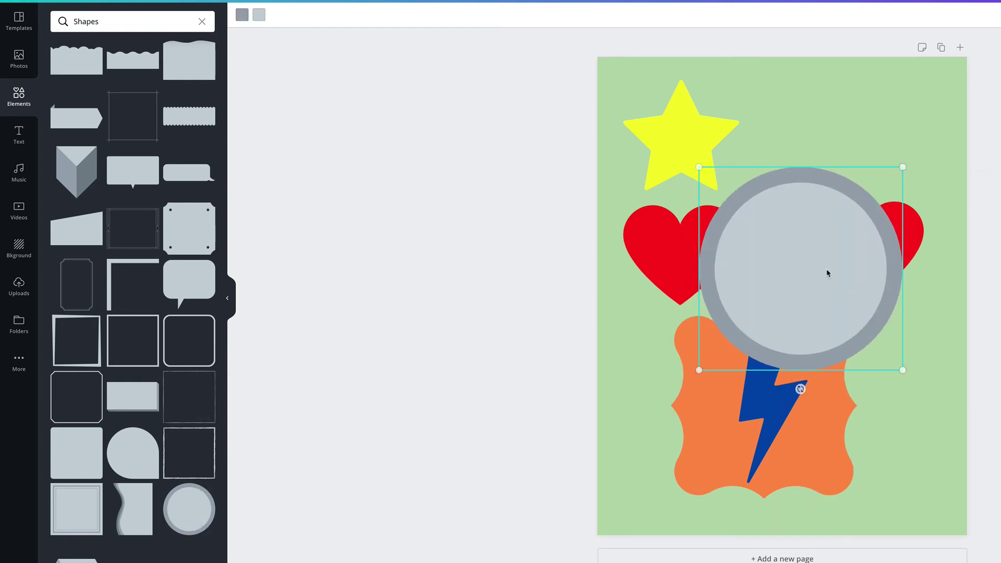
pyautogui.moveTo(902, 166); pyautogui.dragTo(828, 242)
pyautogui.moveTo(776, 284); pyautogui.dragTo(846, 116)
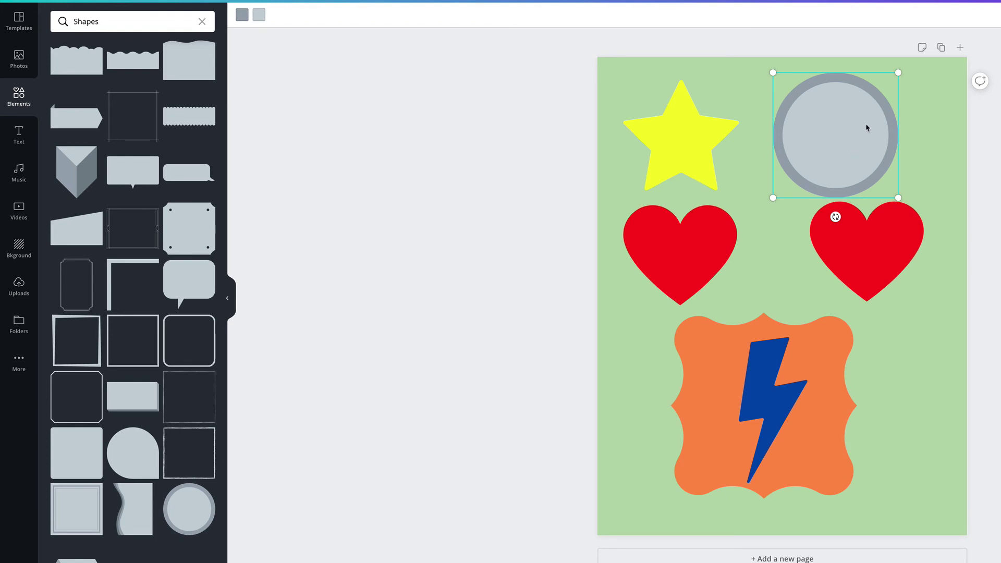
pyautogui.moveTo(867, 128); pyautogui.dragTo(892, 124)
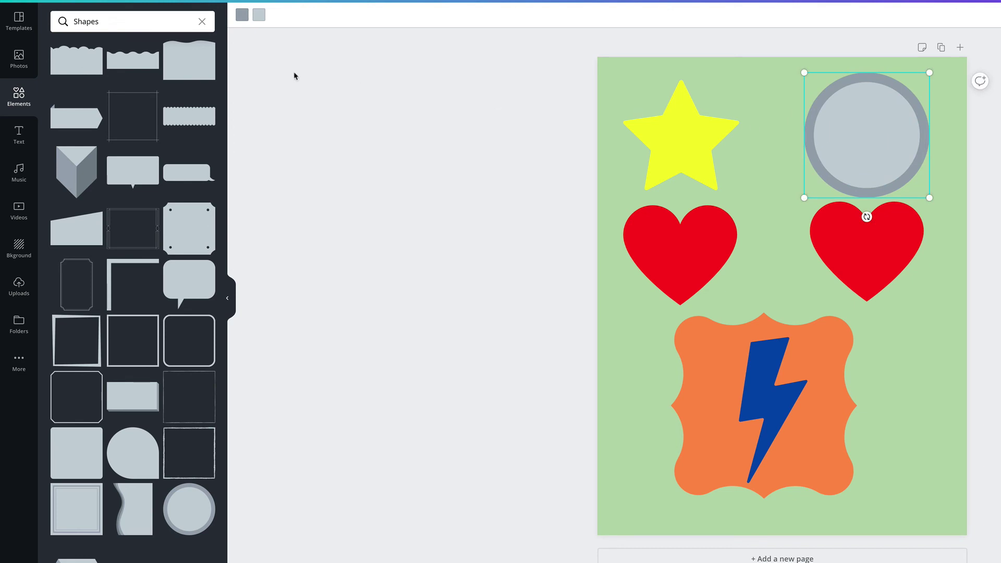
# - Recolor the circle's ring black and its inner fill golden yellow from the default colors
pyautogui.click(242, 20)
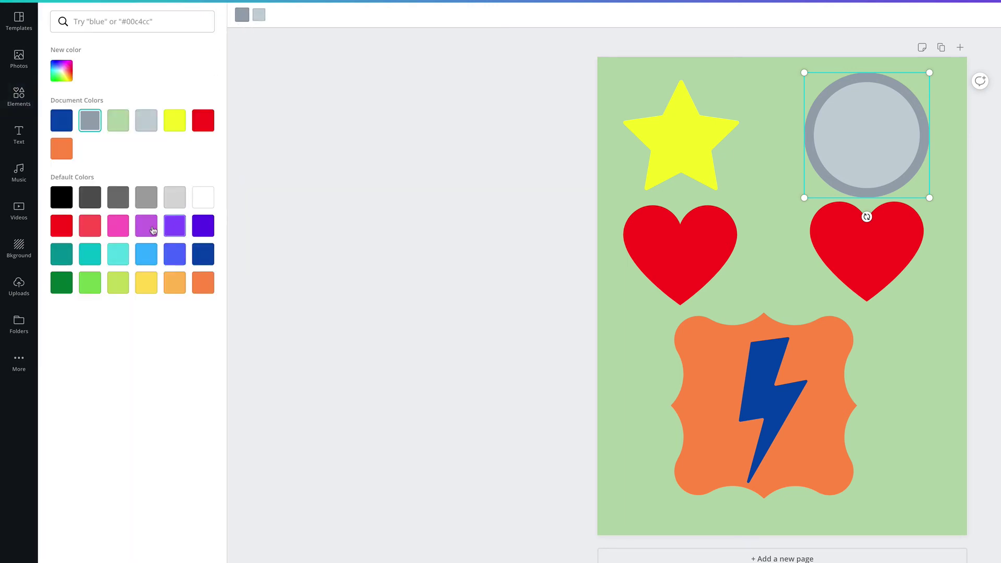
pyautogui.click(61, 201)
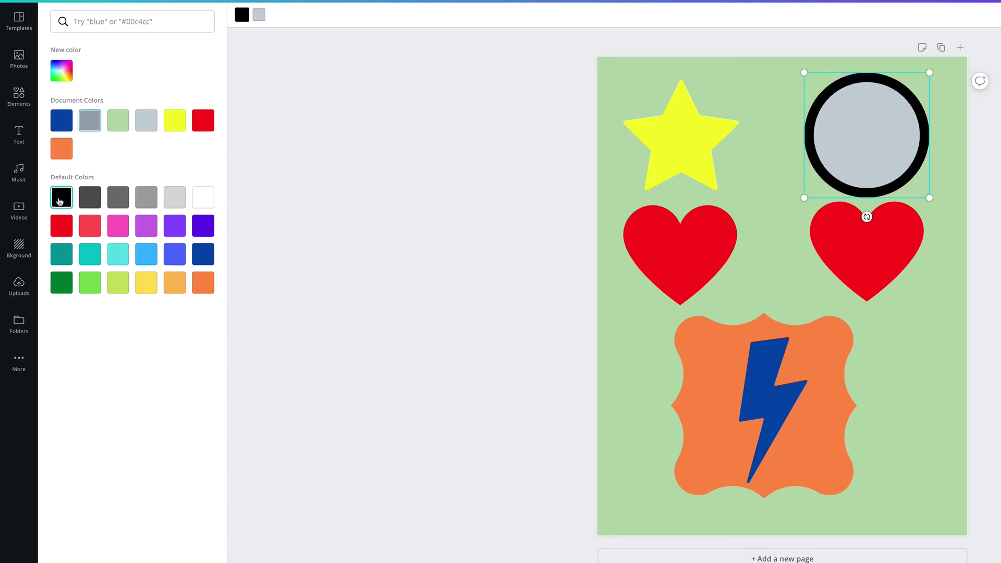
pyautogui.click(259, 16)
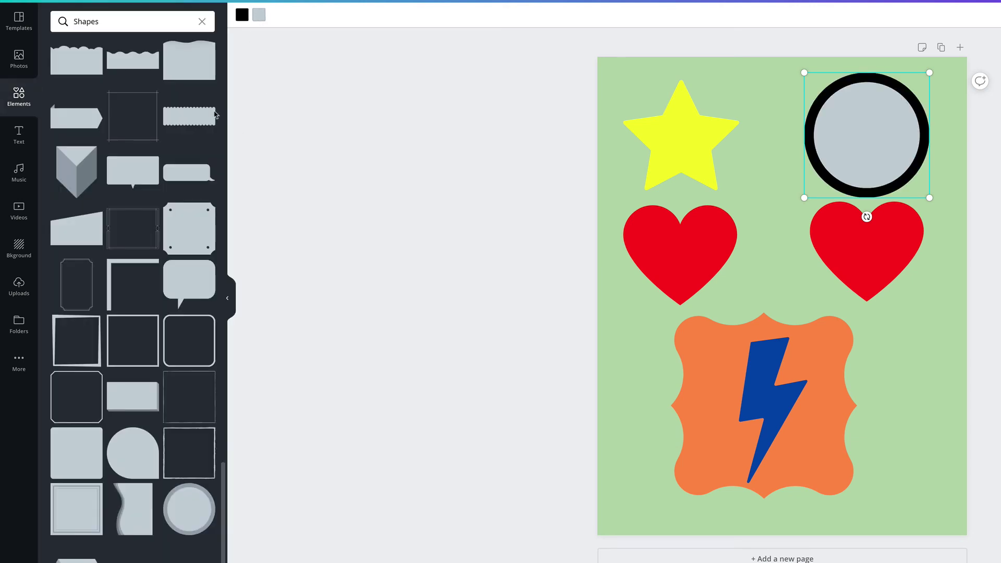
pyautogui.click(259, 15)
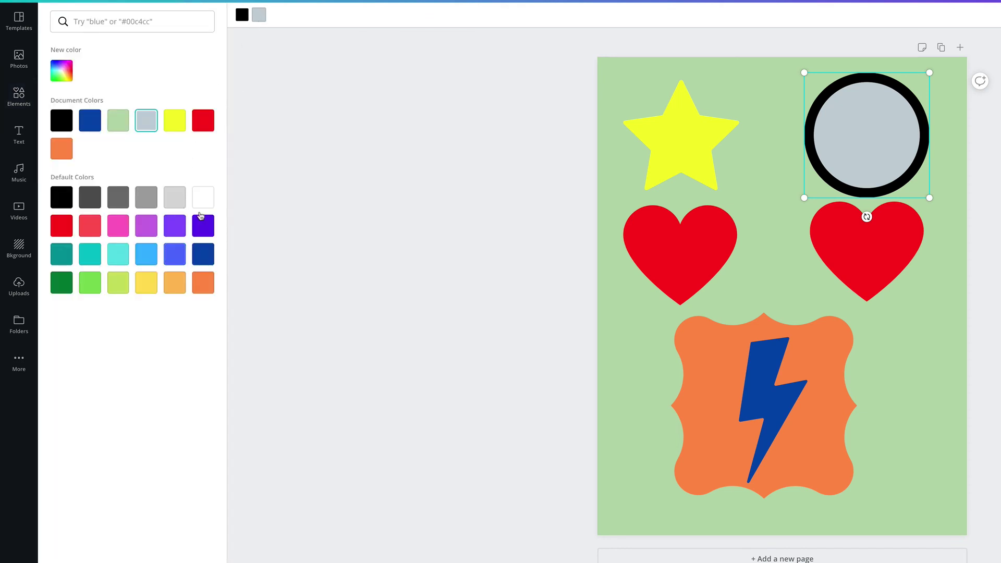
pyautogui.click(118, 285)
pyautogui.click(147, 285)
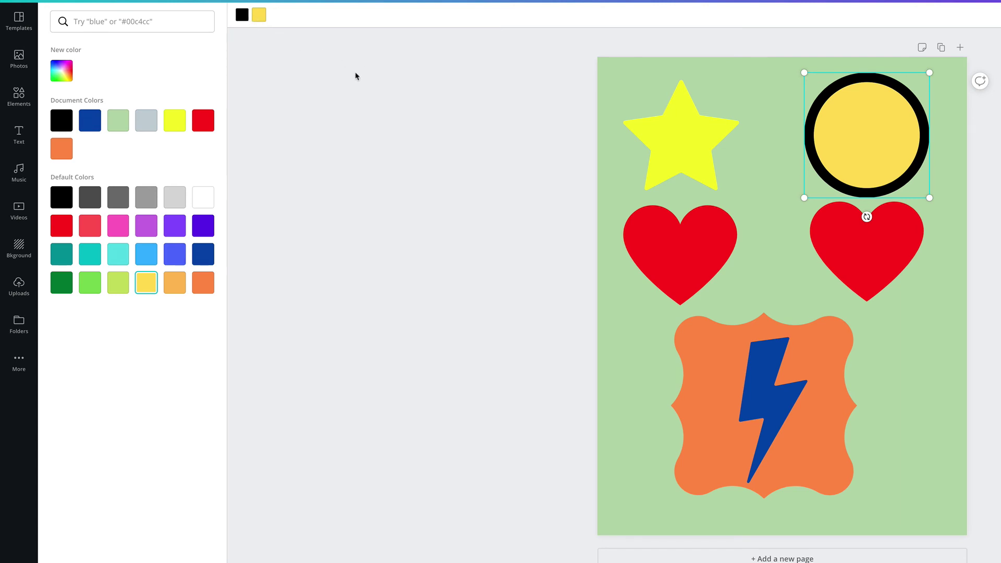
# - Raise the star so its top lines up with the circle's top, and center the circle above the right heart
pyautogui.moveTo(854, 161)
pyautogui.mouseDown()
pyautogui.moveTo(841, 157)
pyautogui.moveTo(848, 162)
pyautogui.mouseUp()
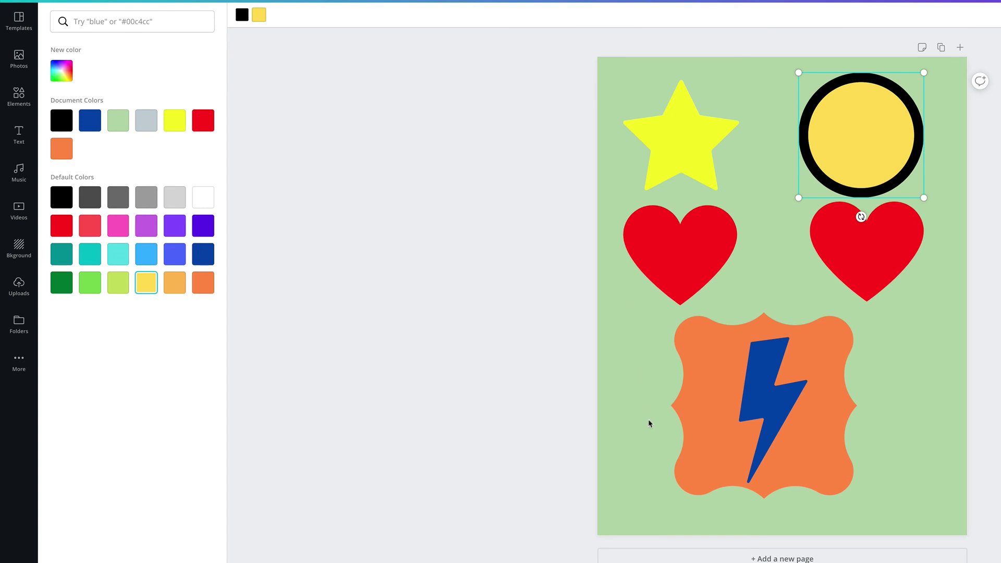
pyautogui.press('Escape')
pyautogui.press('Escape')
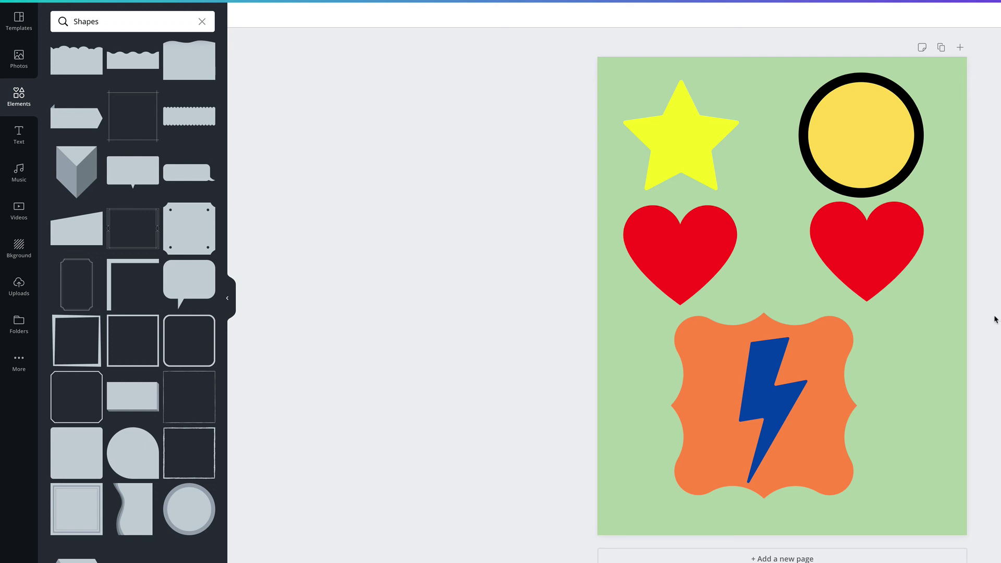
pyautogui.click(688, 152)
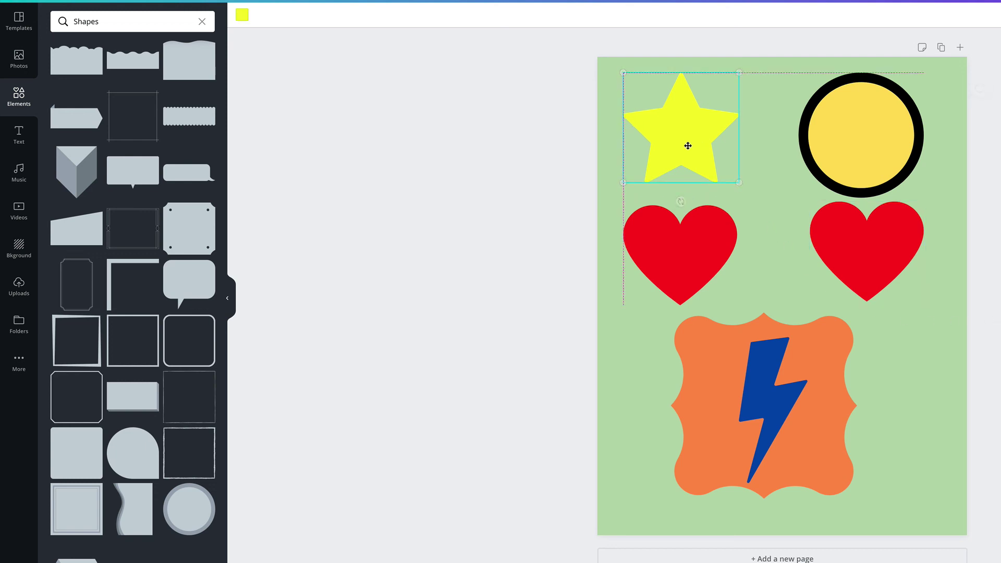
pyautogui.click(845, 166)
pyautogui.moveTo(853, 161); pyautogui.dragTo(860, 160)
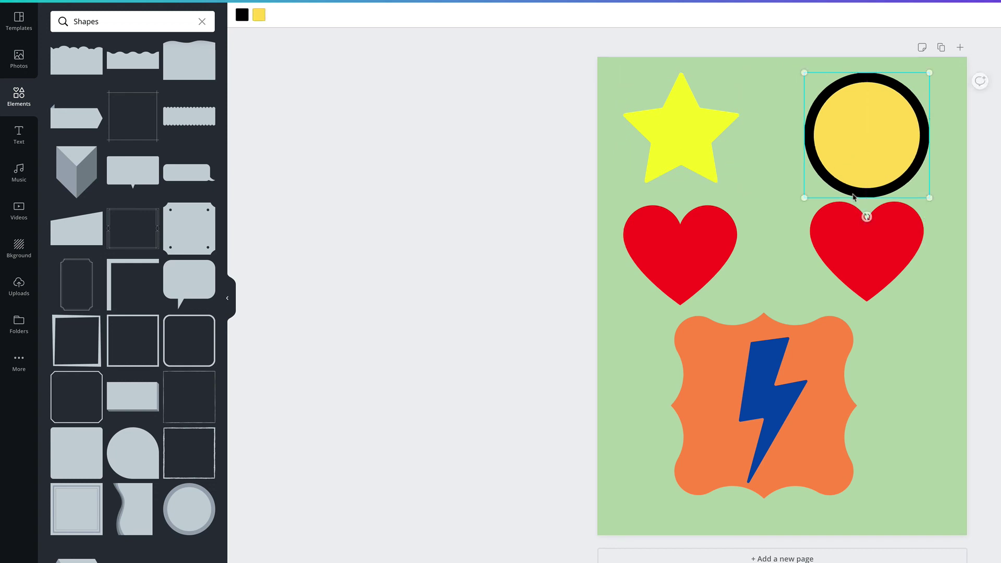
# - Lower the right heart level with the left one and shift the left heart slightly inward
pyautogui.click(872, 250)
pyautogui.click(697, 257)
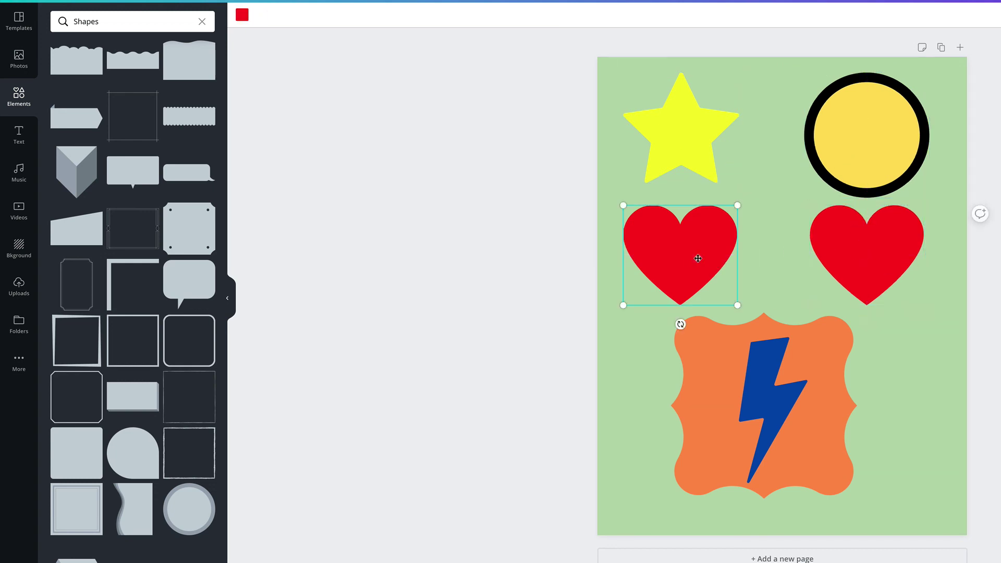
pyautogui.moveTo(697, 257); pyautogui.dragTo(700, 258)
# - Center the lightning bolt horizontally in the ornate square and shift both together toward the middle of the page
pyautogui.moveTo(771, 420); pyautogui.dragTo(764, 418)
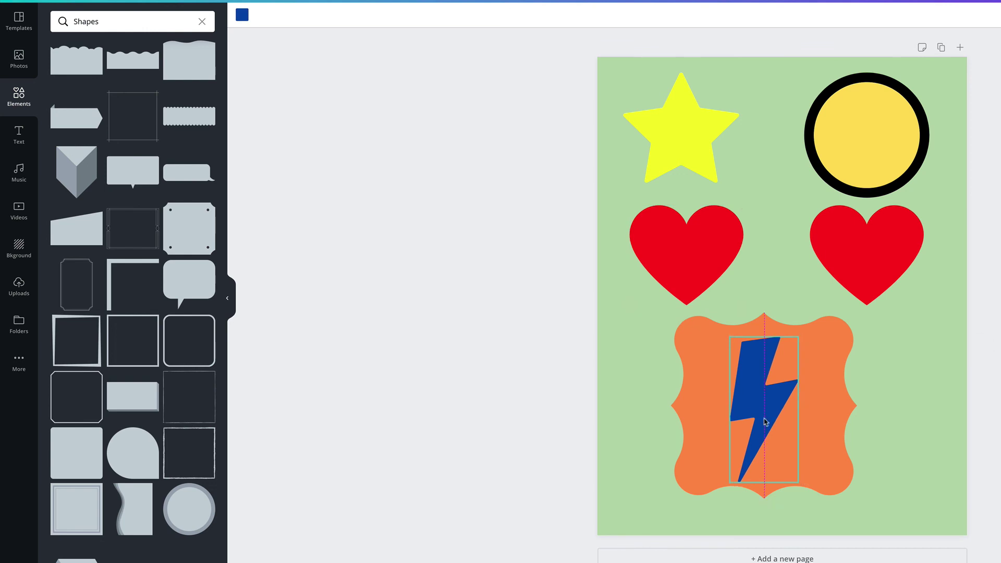
pyautogui.moveTo(889, 415); pyautogui.dragTo(784, 438)
pyautogui.click(923, 424)
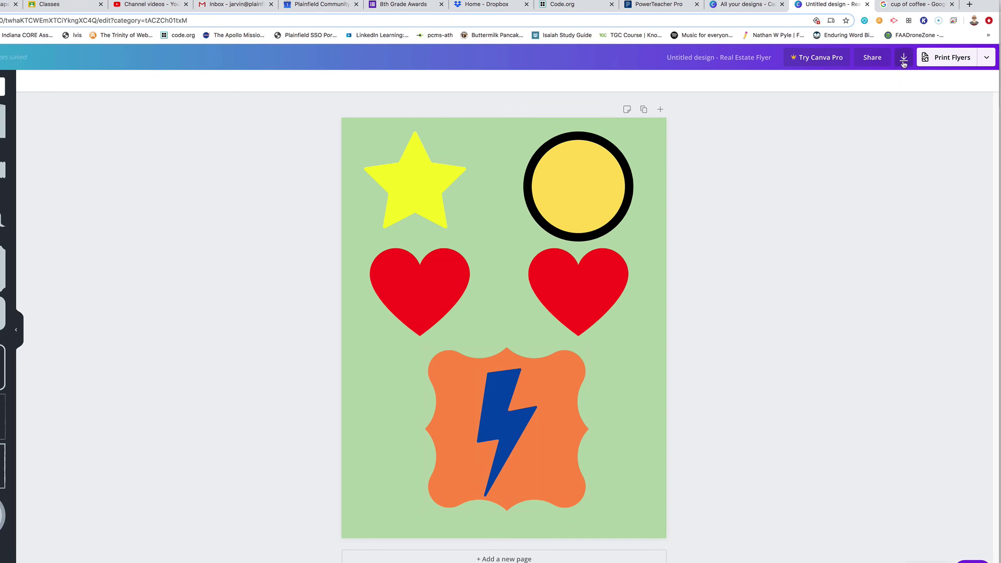
# - Download the flyer as a PNG and dismiss the print offer
pyautogui.click(904, 58)
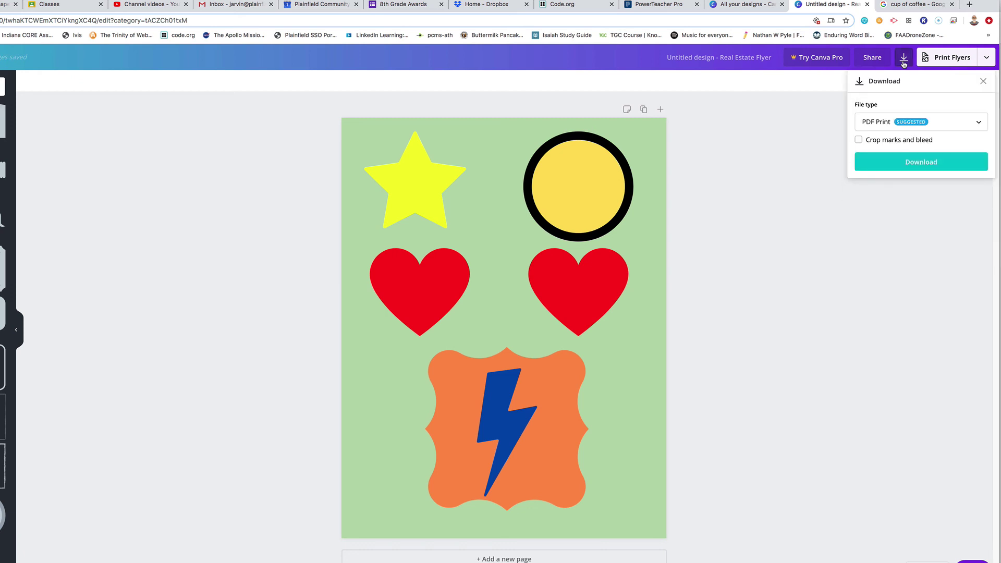
pyautogui.click(884, 126)
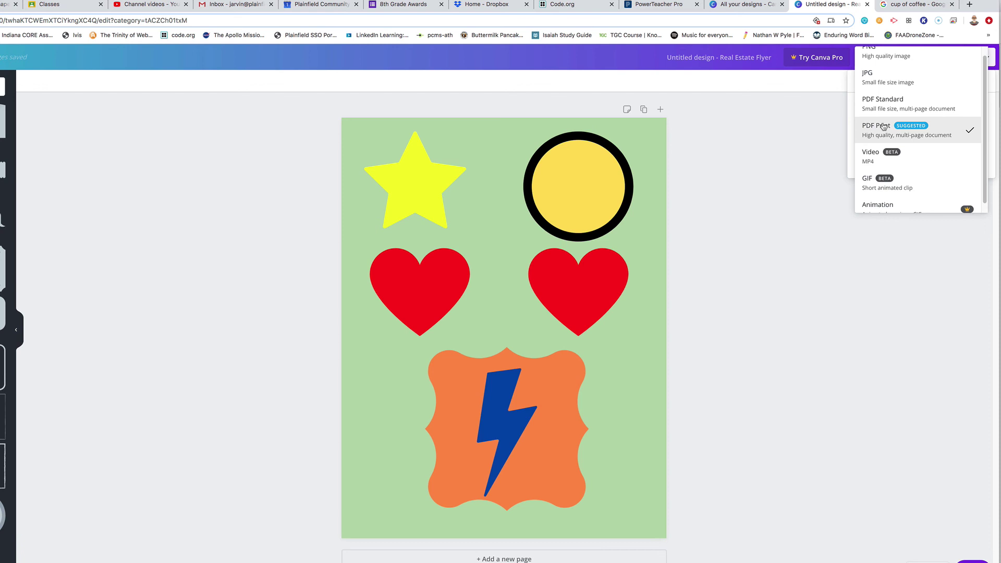
pyautogui.click(882, 56)
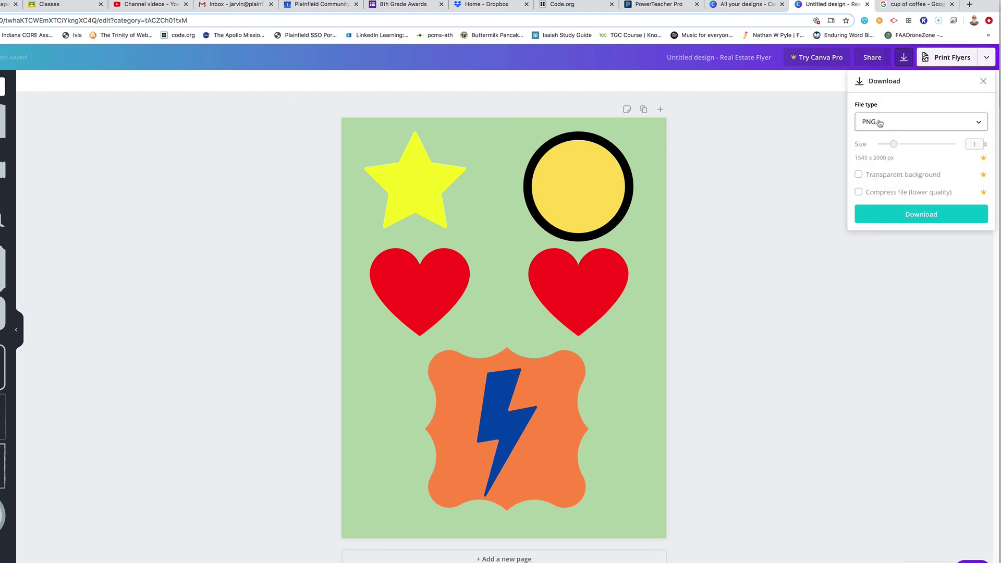
pyautogui.click(906, 220)
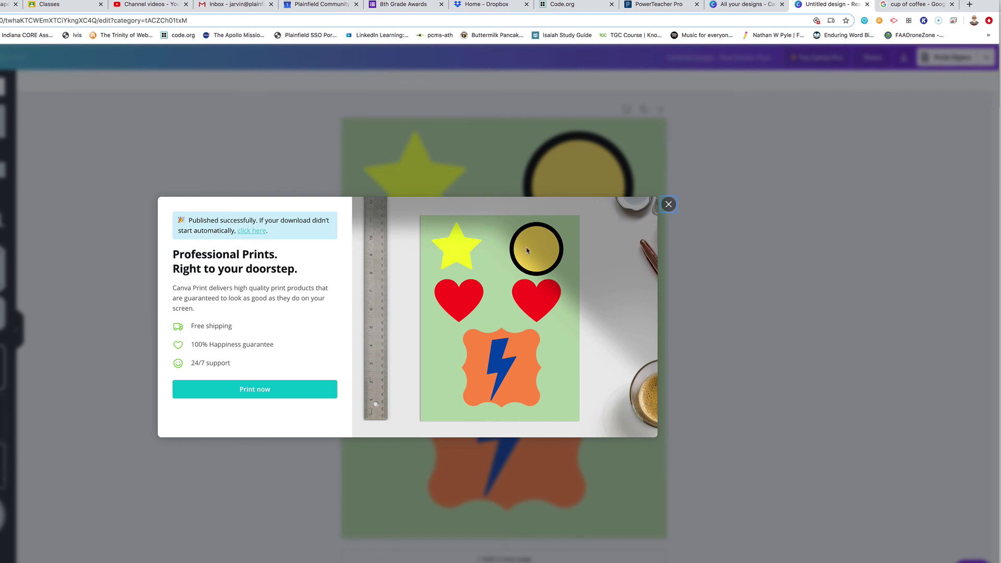
pyautogui.click(669, 204)
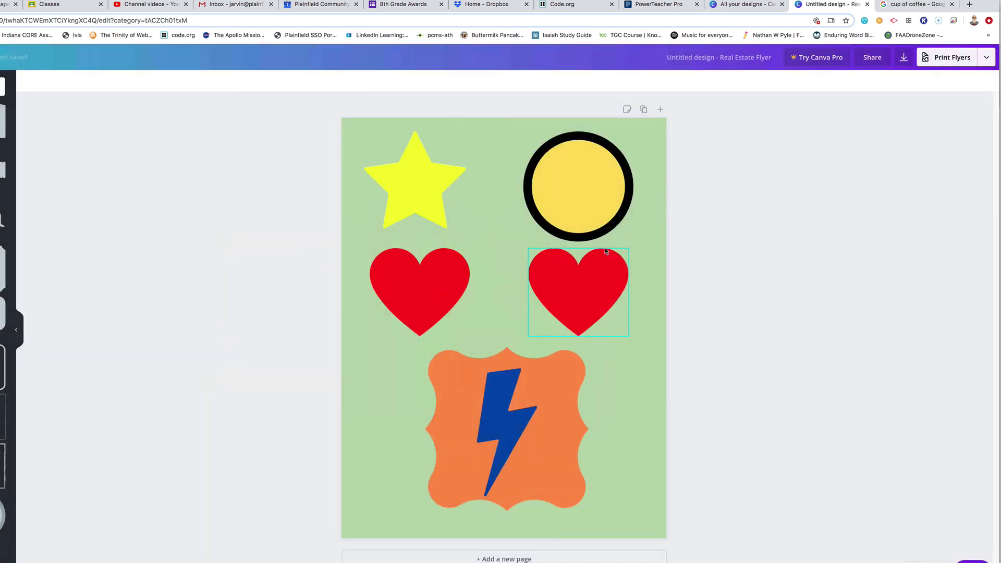